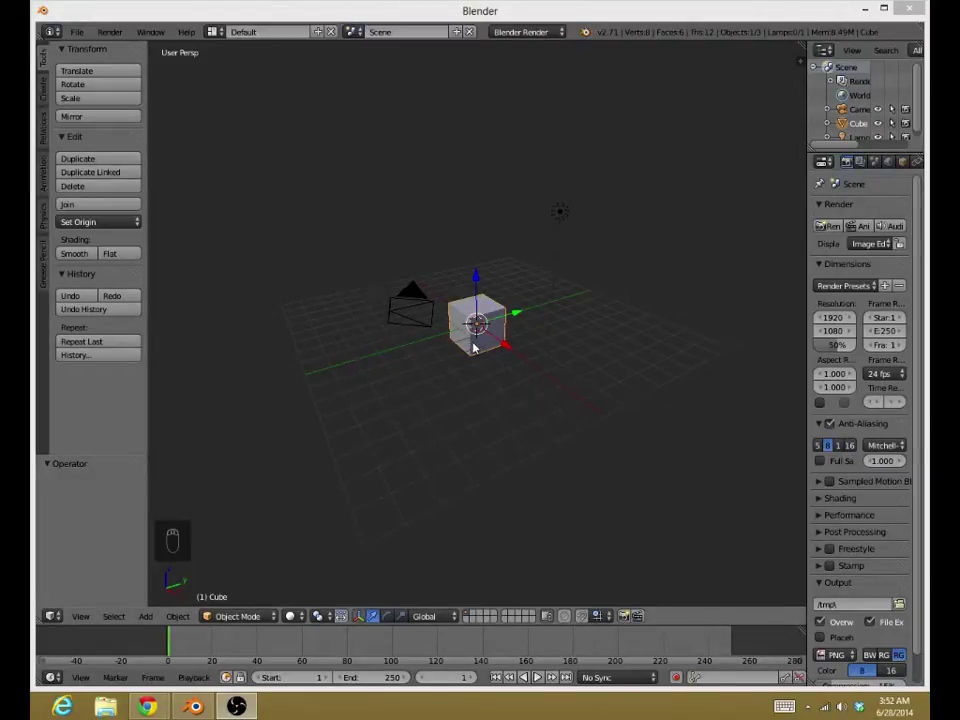
Orbit the cube, read the add-on blog page in the browser, and return to Blender
mouse_move(474, 345)
middle_mouse_down()
mouse_move(452, 360)
mouse_move(460, 353)
middle_mouse_up()
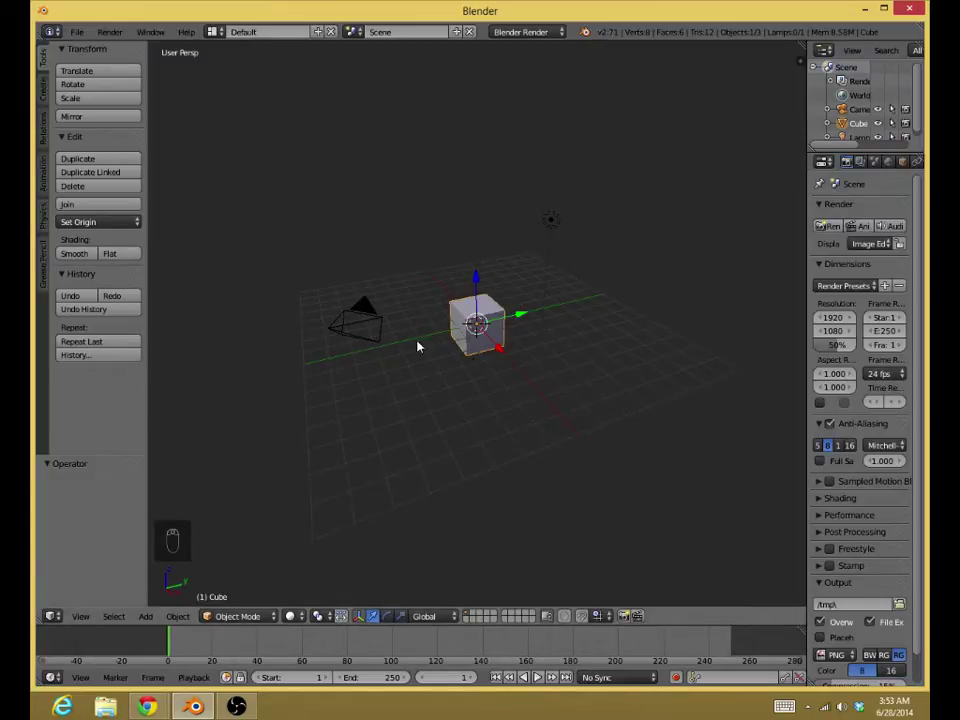
middle_click_drag(431, 347, 474, 360)
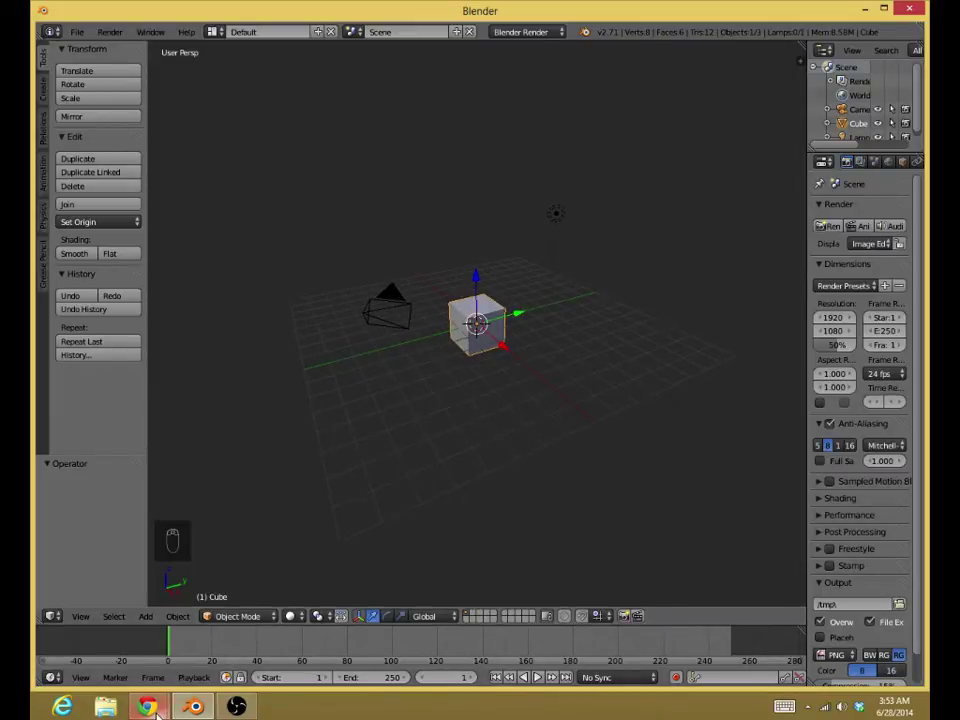
mouse_move(147, 706)
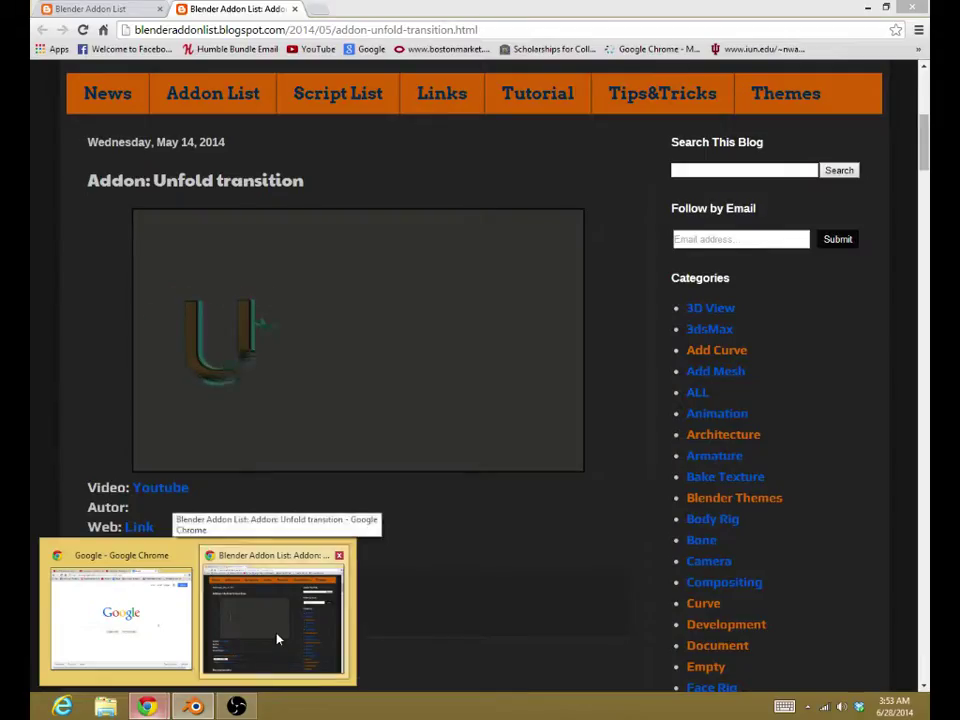
left_click(277, 638)
scroll(373, 458, "up", 4)
scroll(373, 458, "down", 4)
key("alt+Tab")
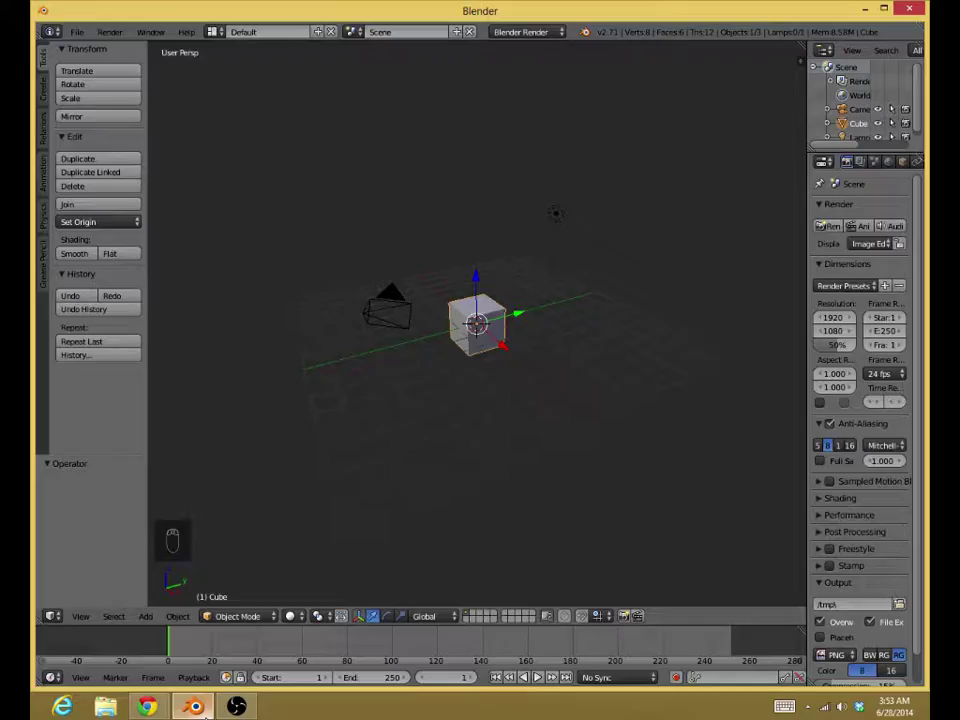
Orbit the viewport around the cube to lift the camera and lamp into view
middle_click_drag(418, 374, 416, 381)
middle_click_drag(474, 396, 463, 398)
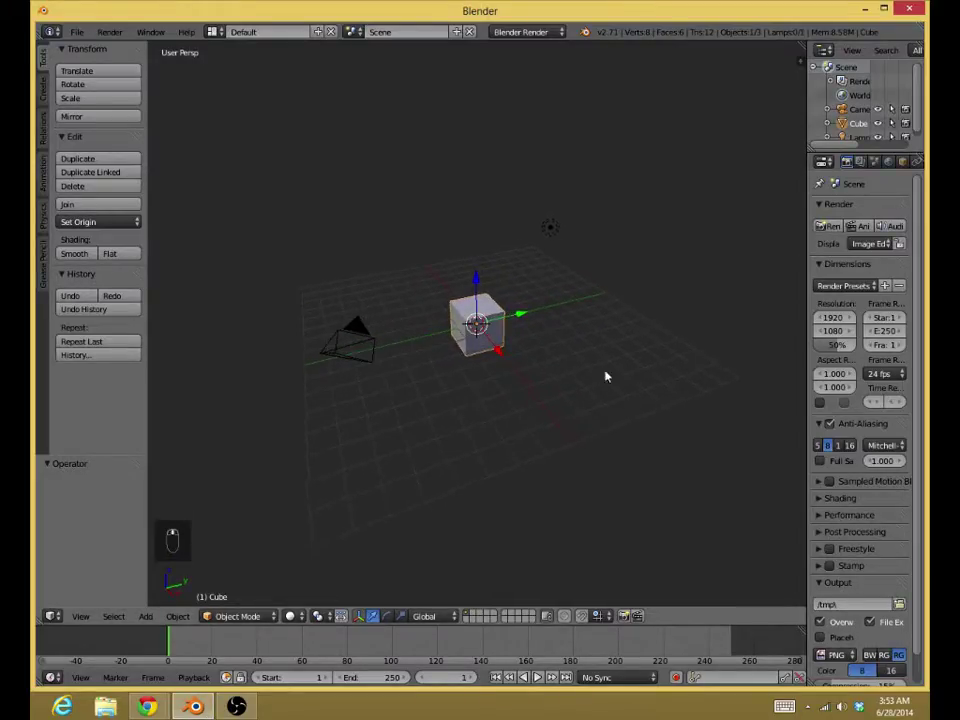
middle_click_drag(529, 358, 510, 366)
scroll(500, 364, "up", 2)
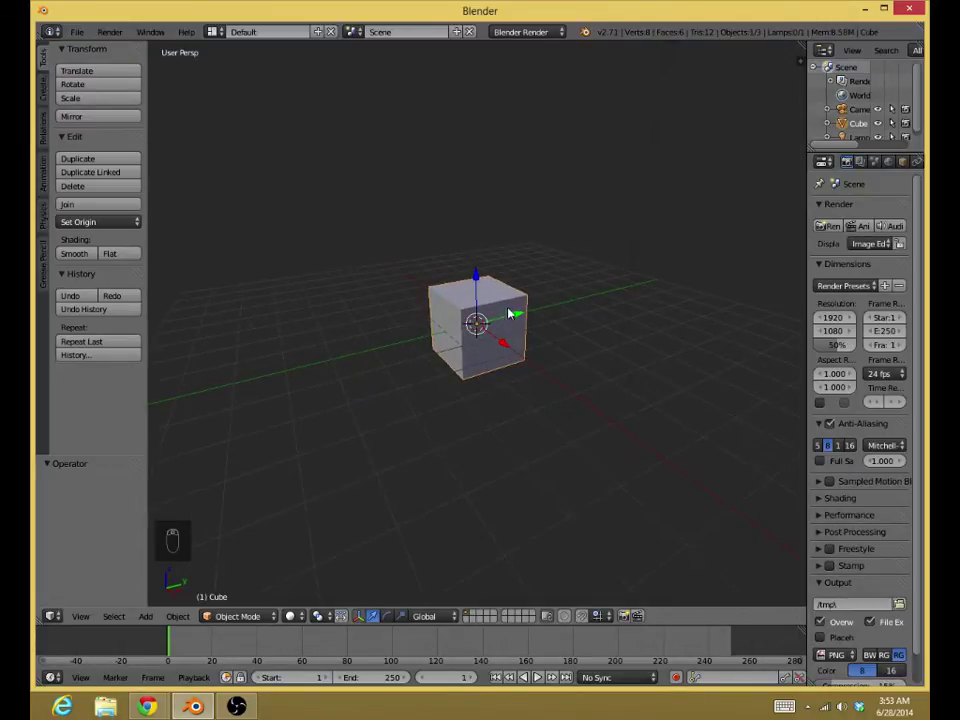
scroll(489, 371, "down", 3)
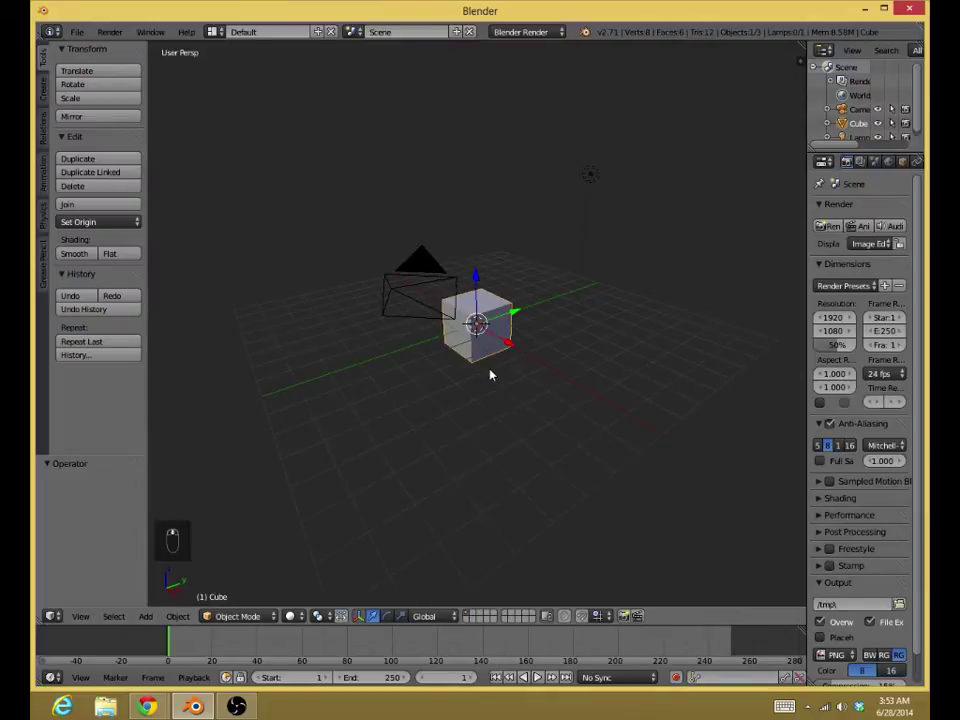
middle_click_drag(484, 375, 325, 577)
Read through the Blender Addon List web page, then return to Blender
mouse_move(147, 706)
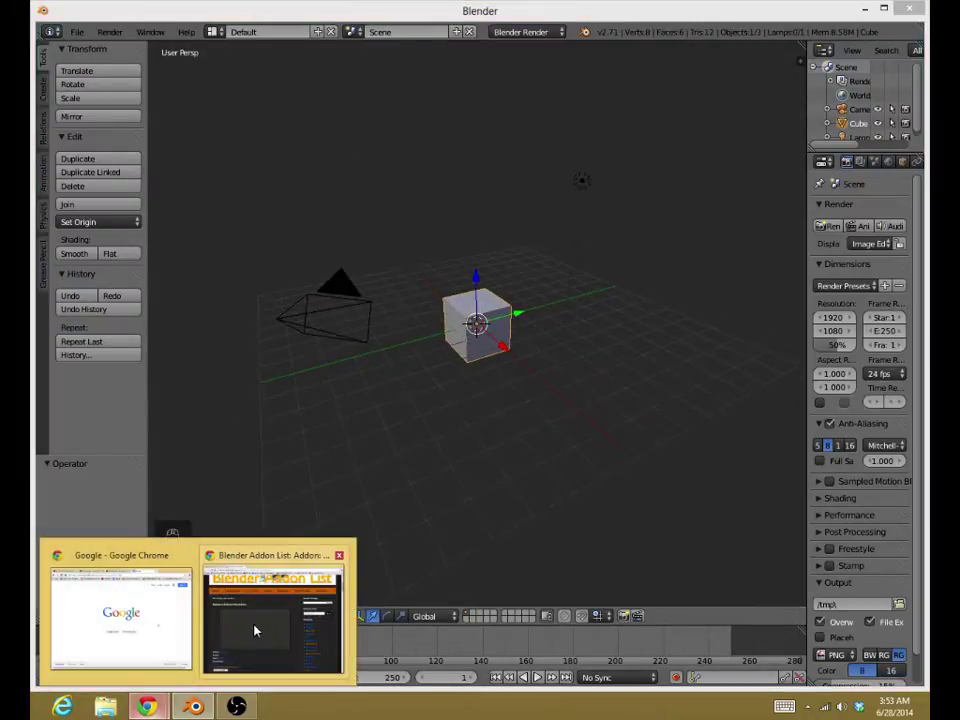
left_click(265, 610)
scroll(426, 289, "up", 5)
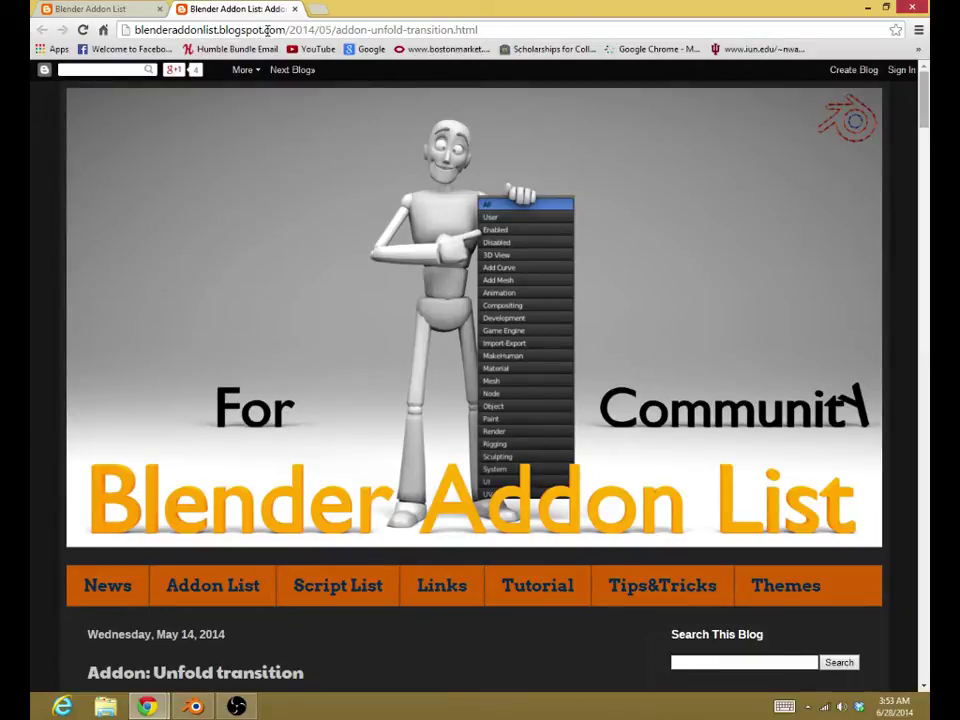
scroll(504, 347, "down", 4)
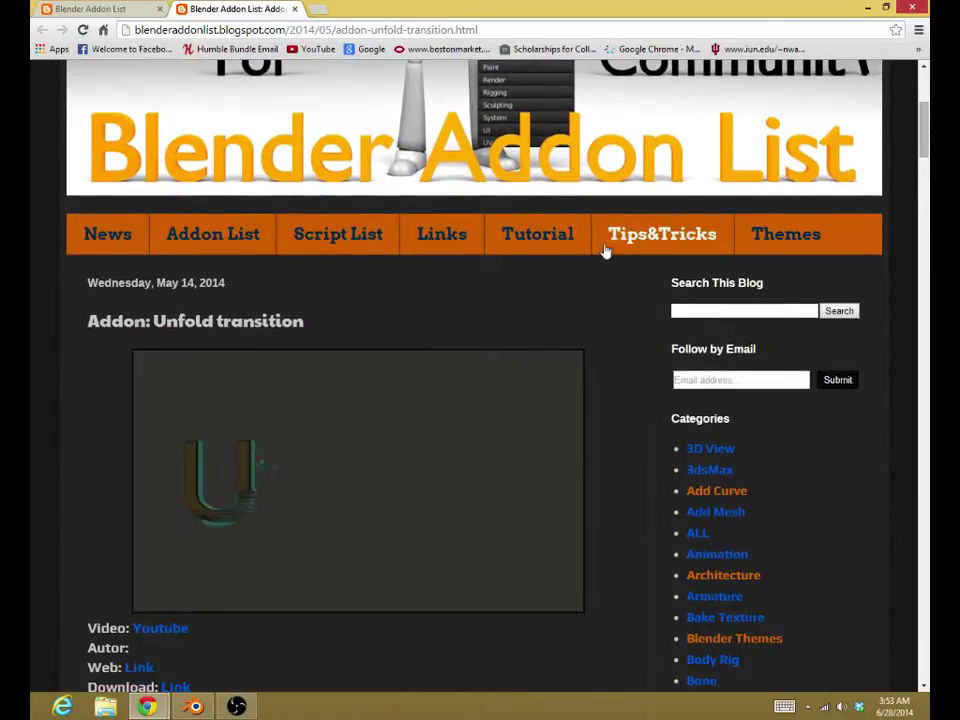
scroll(279, 339, "down", 2)
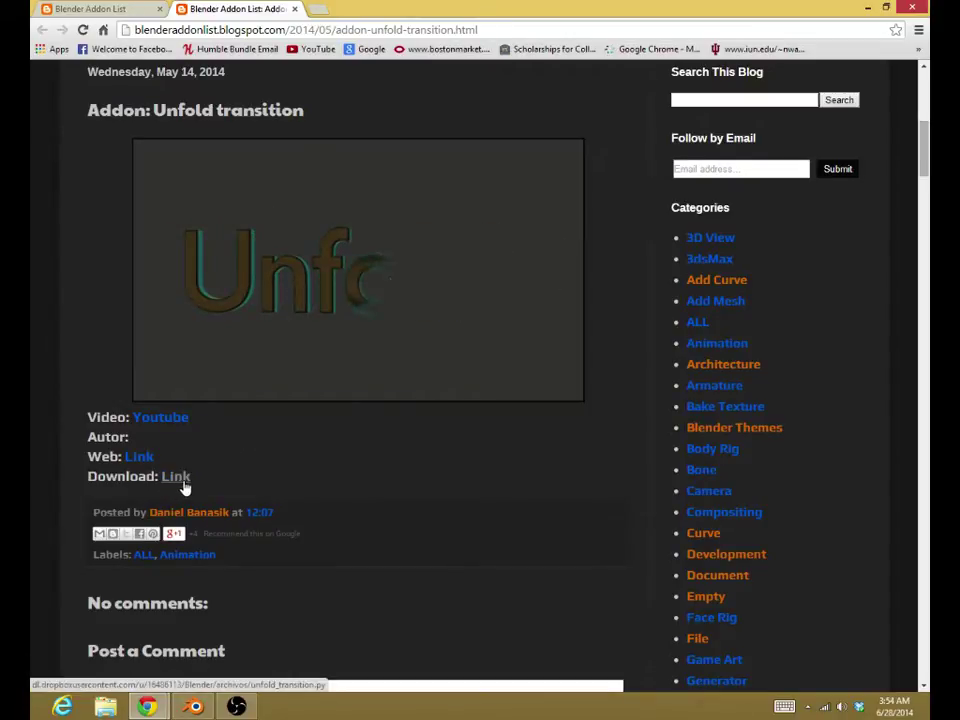
left_click(196, 708)
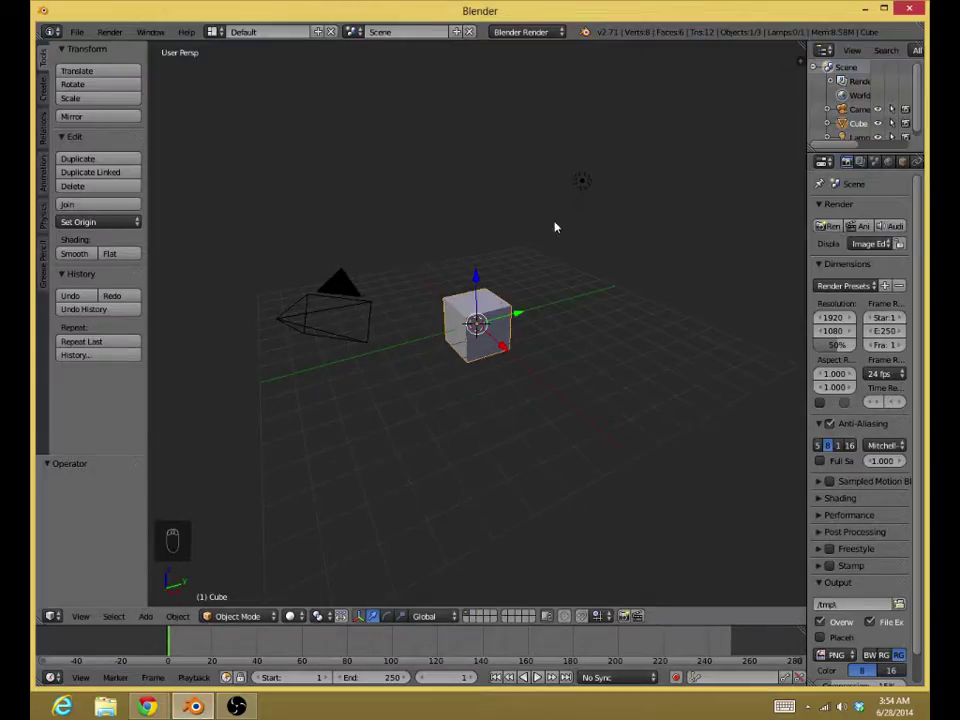
Browse Downloads in the add-on Install from File dialog, close preferences unused, and reopen File
middle_click_drag(480, 194, 403, 289)
scroll(430, 273, "down", 3)
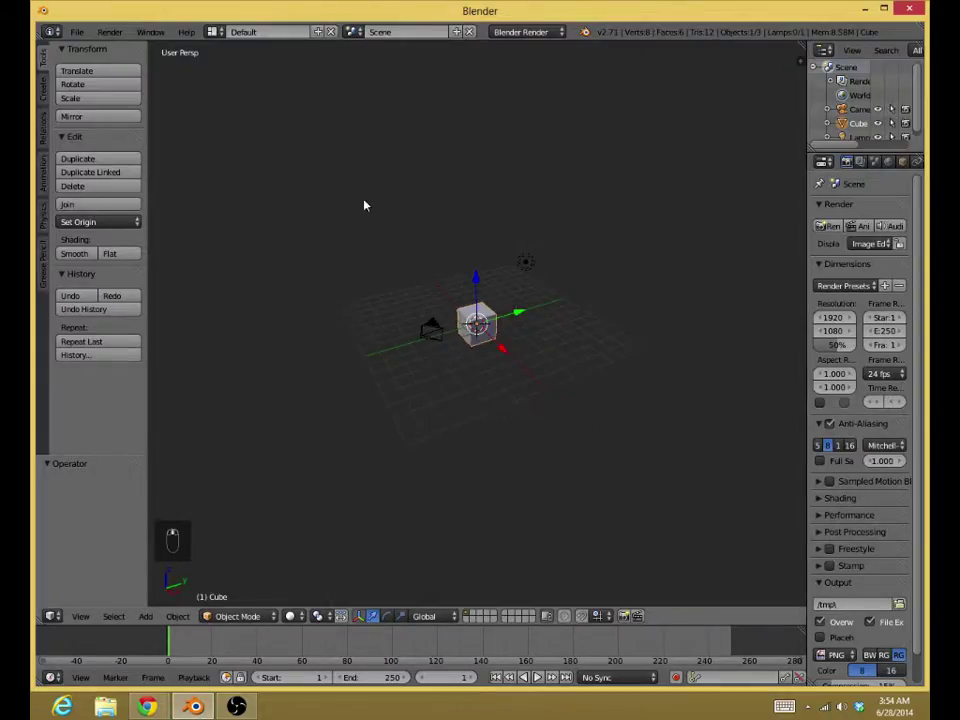
left_click(76, 31)
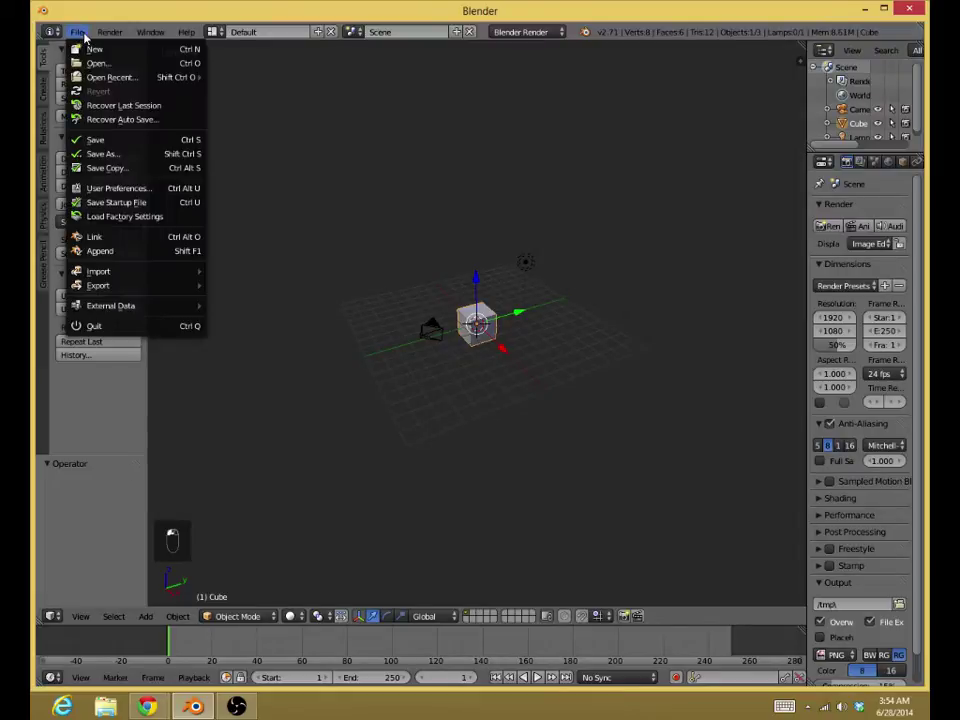
left_click(120, 188)
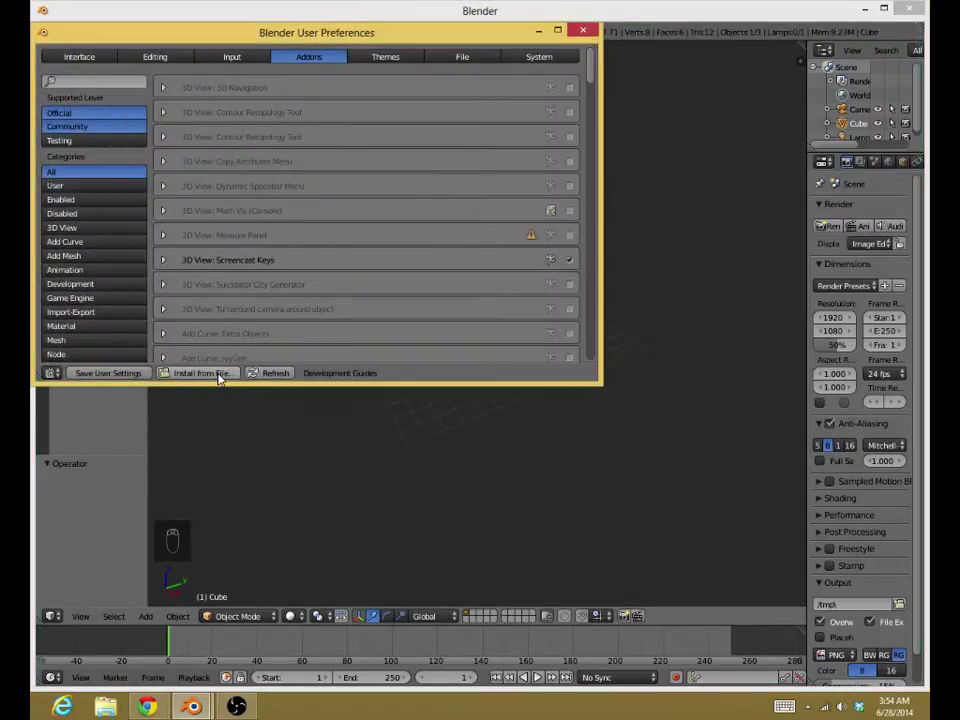
left_click(218, 369)
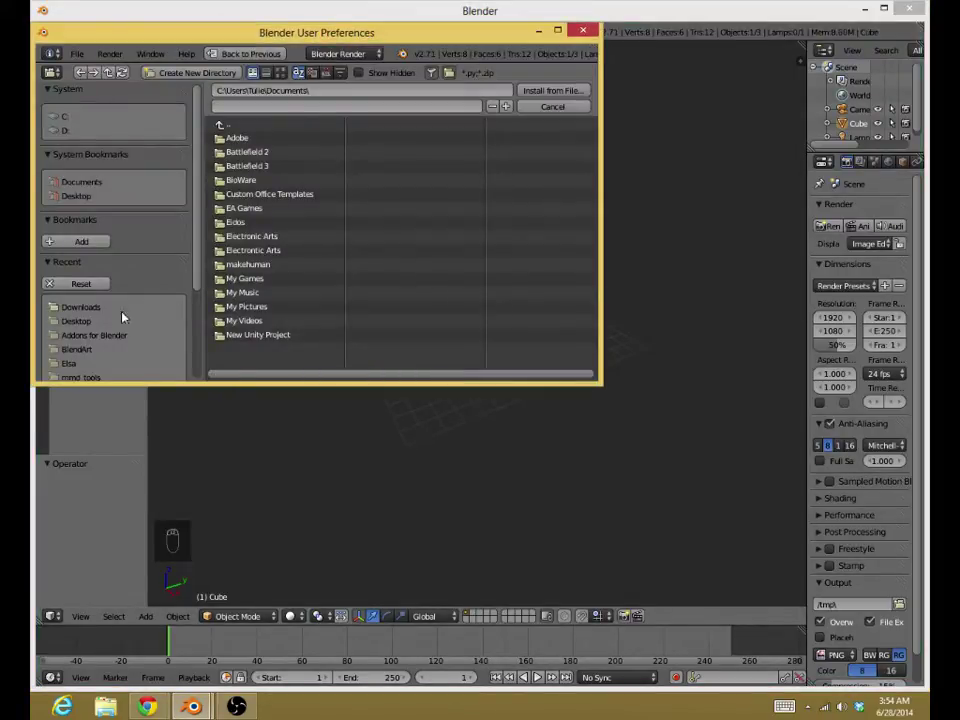
left_click(91, 311)
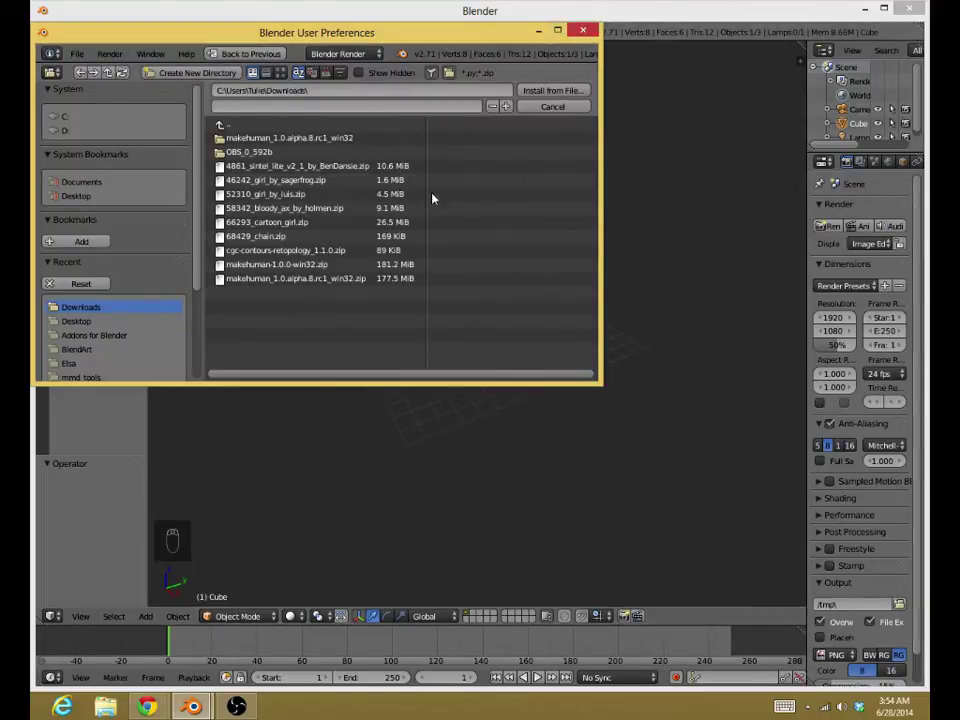
left_click(583, 30)
left_click(80, 32)
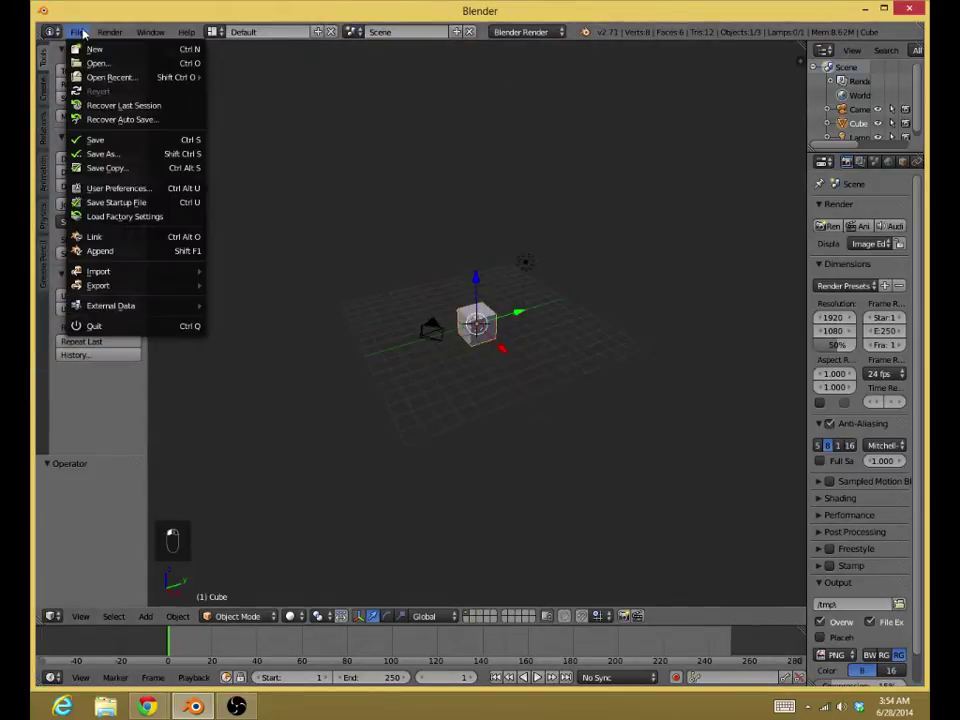
Filter Add-ons preferences to User, expand Animation: Unfold transition, then close preferences
left_click(133, 188)
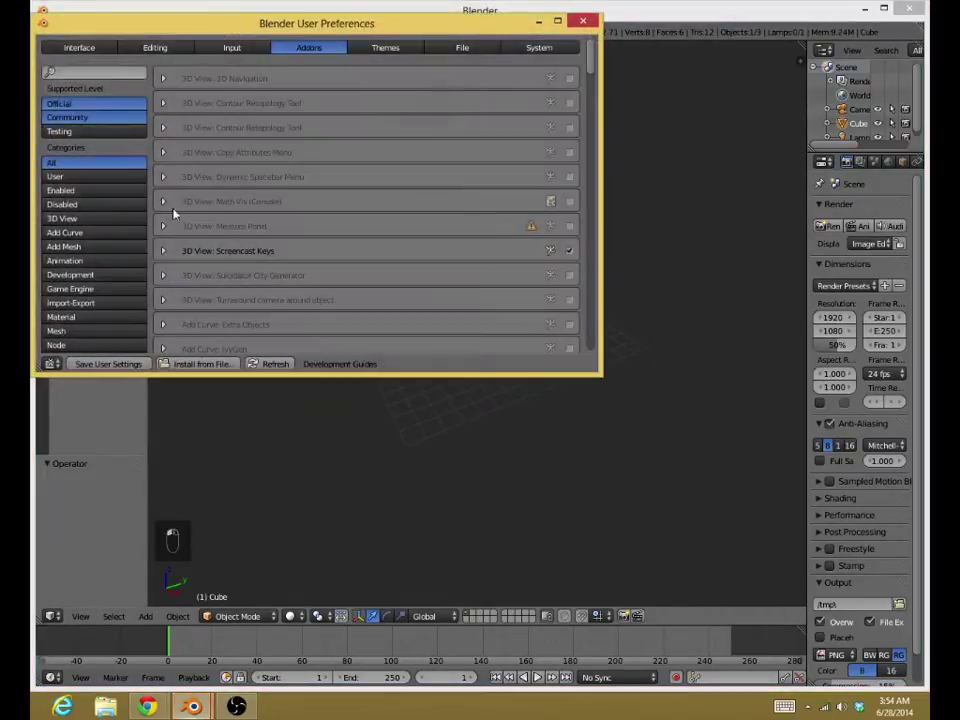
left_click(70, 178)
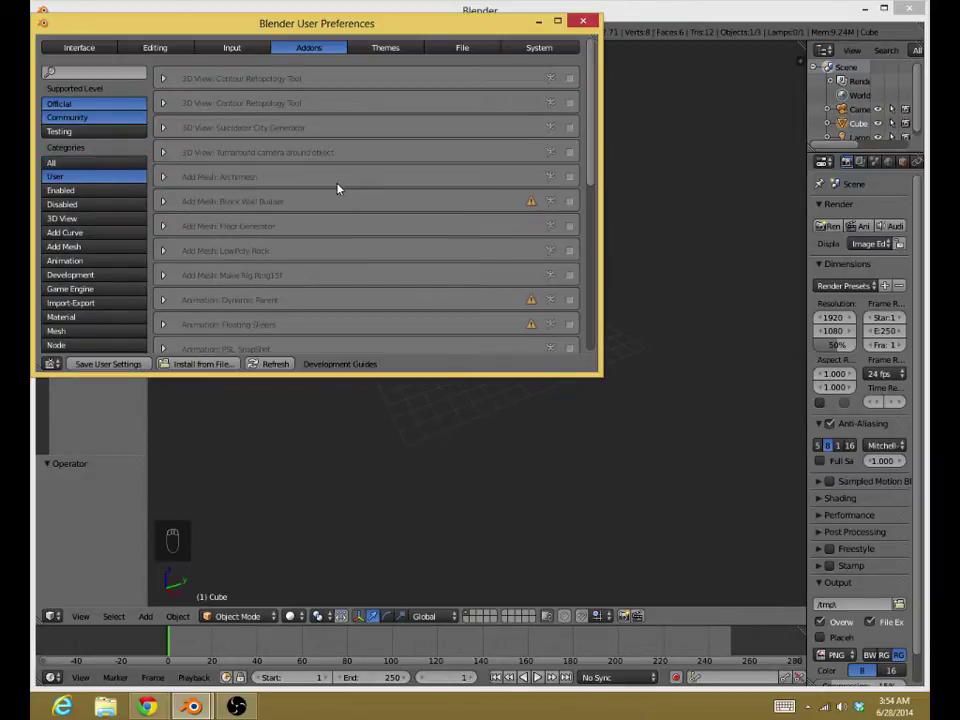
scroll(337, 188, "down", 5)
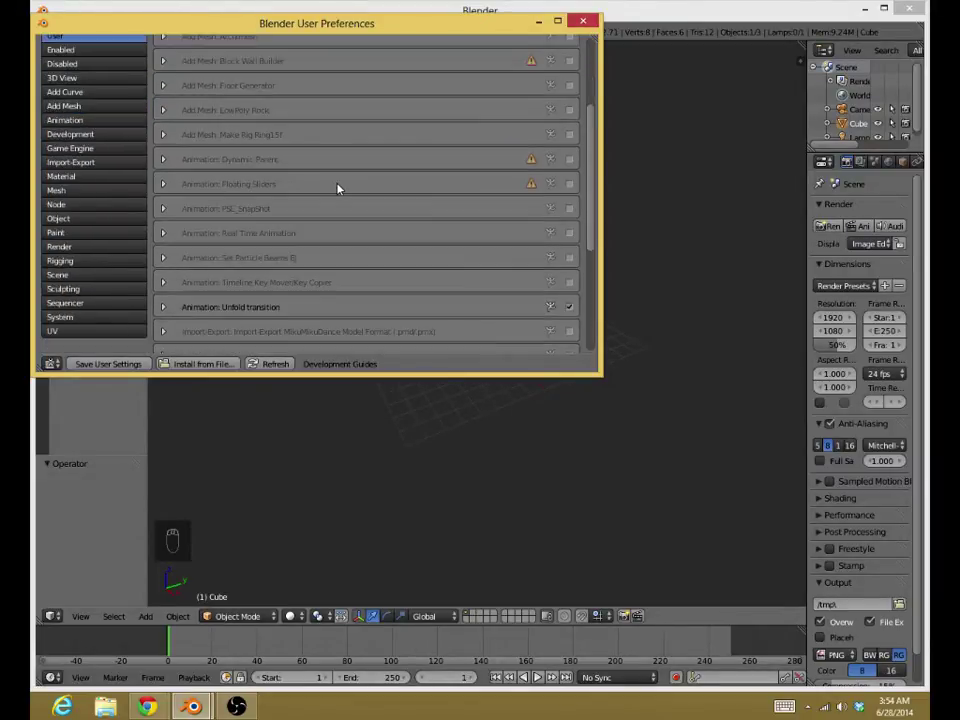
scroll(337, 188, "down", 2)
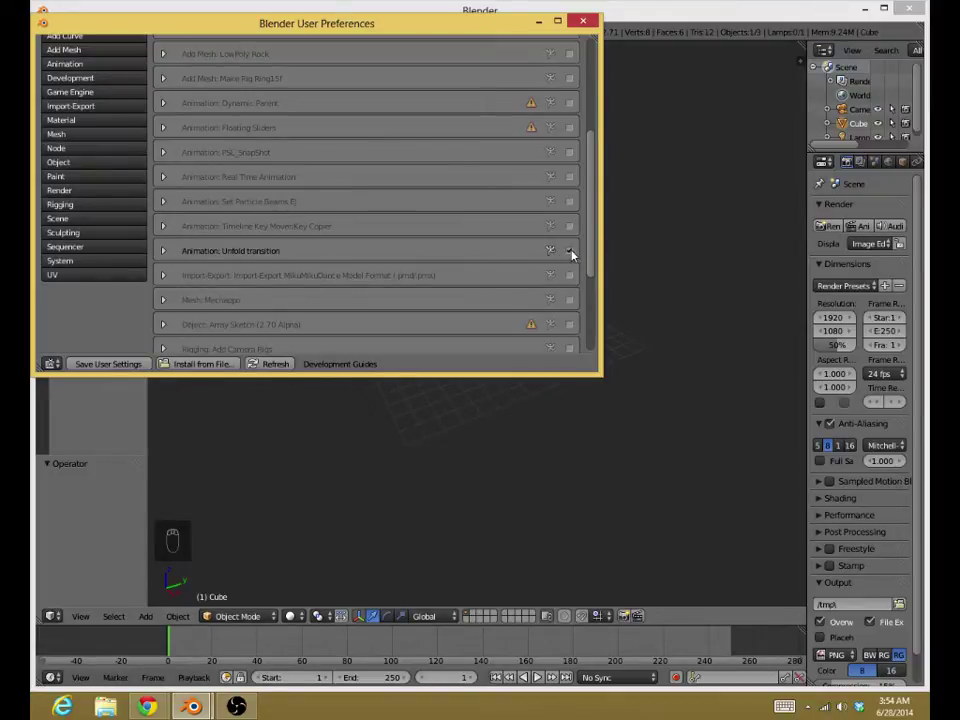
left_click(164, 252)
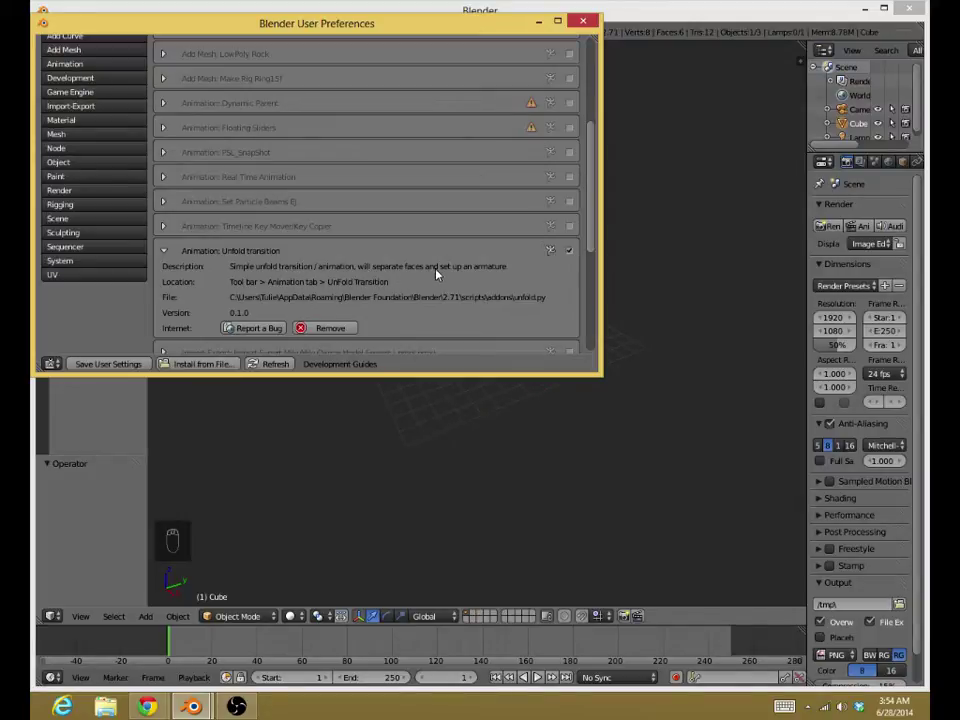
left_click(583, 21)
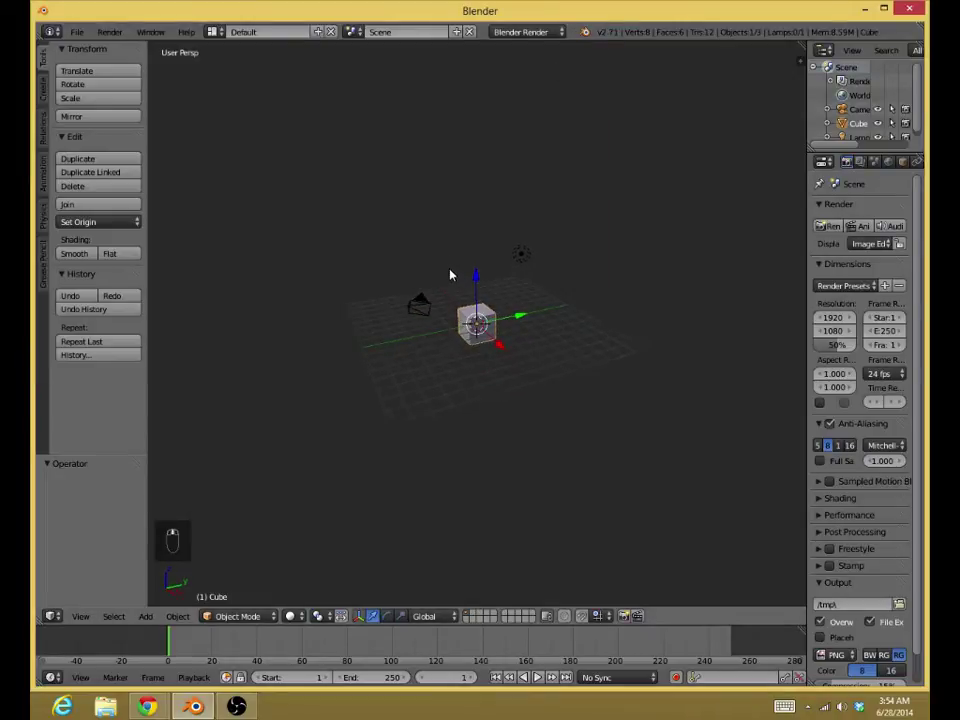
Delete the default cube
scroll(480, 330, "up", 4)
middle_click_drag(491, 355, 499, 358)
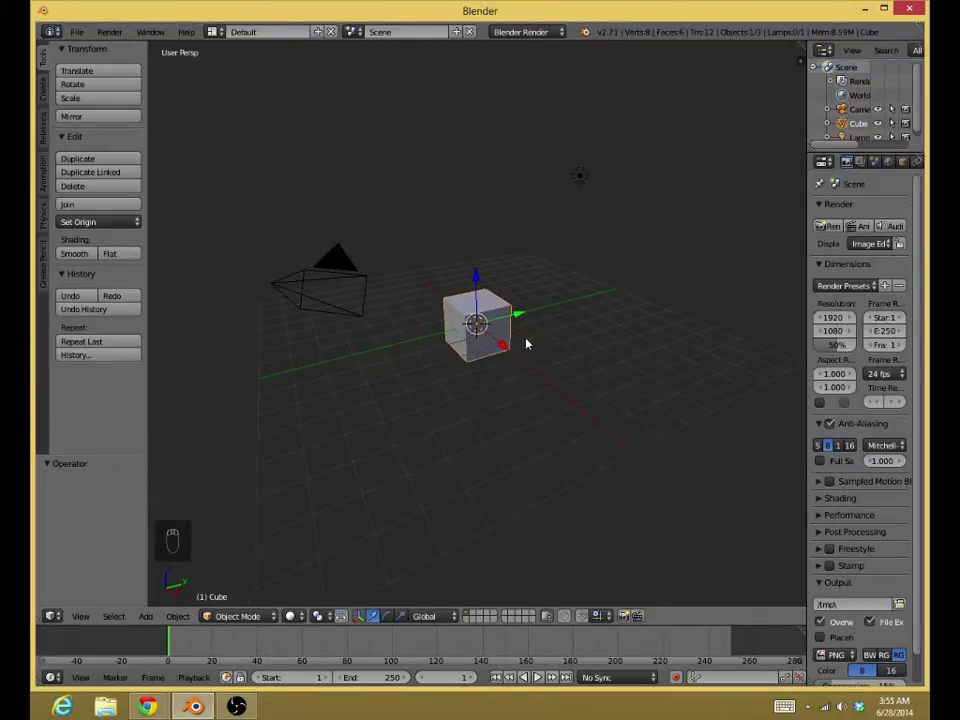
middle_click_drag(450, 340, 495, 328)
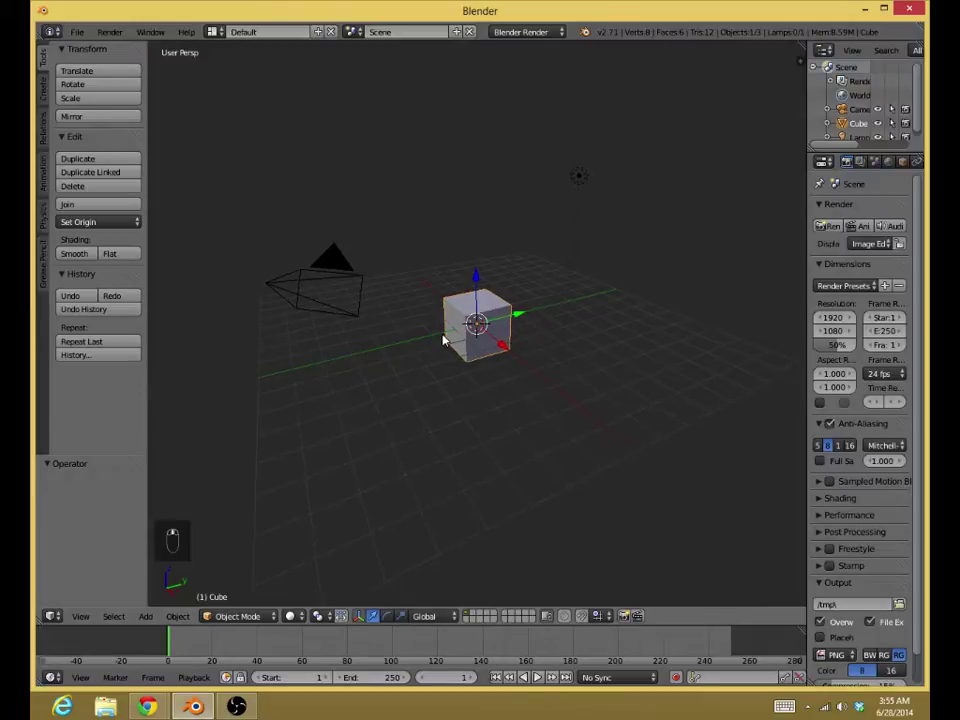
key("x")
left_click(520, 300)
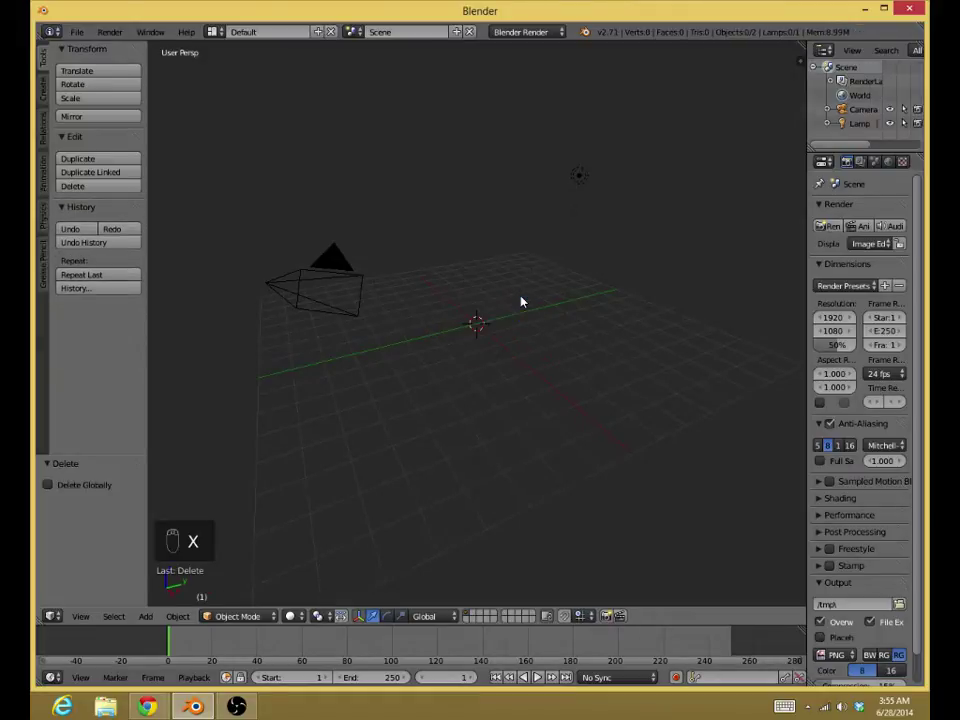
Add a Suzanne monkey and rotate it about -47.9° on the X axis
key("shift+a")
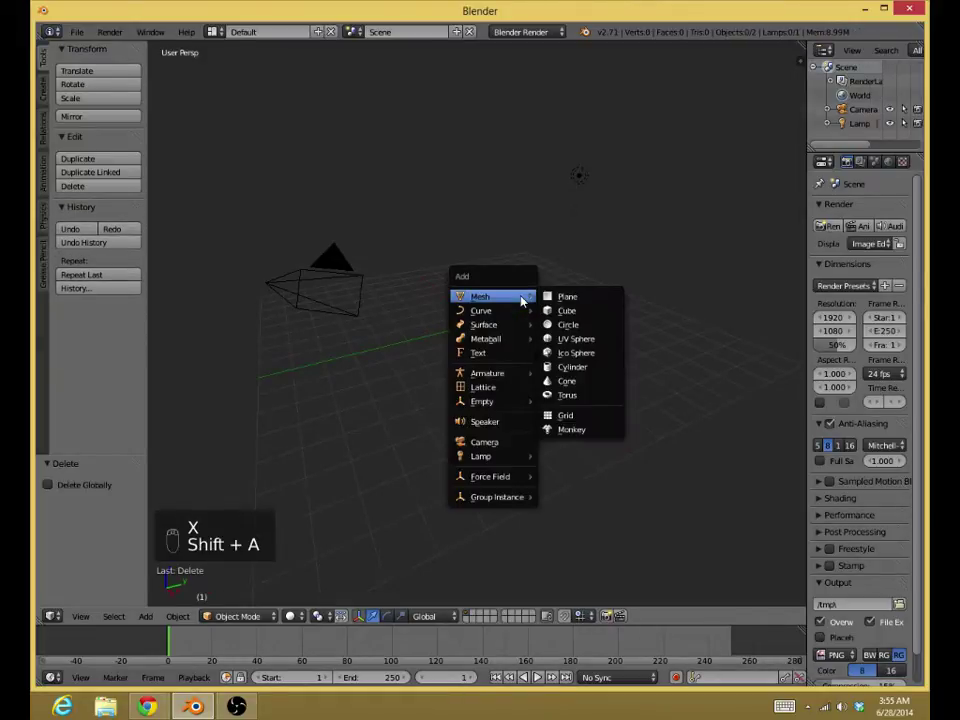
mouse_move(495, 296)
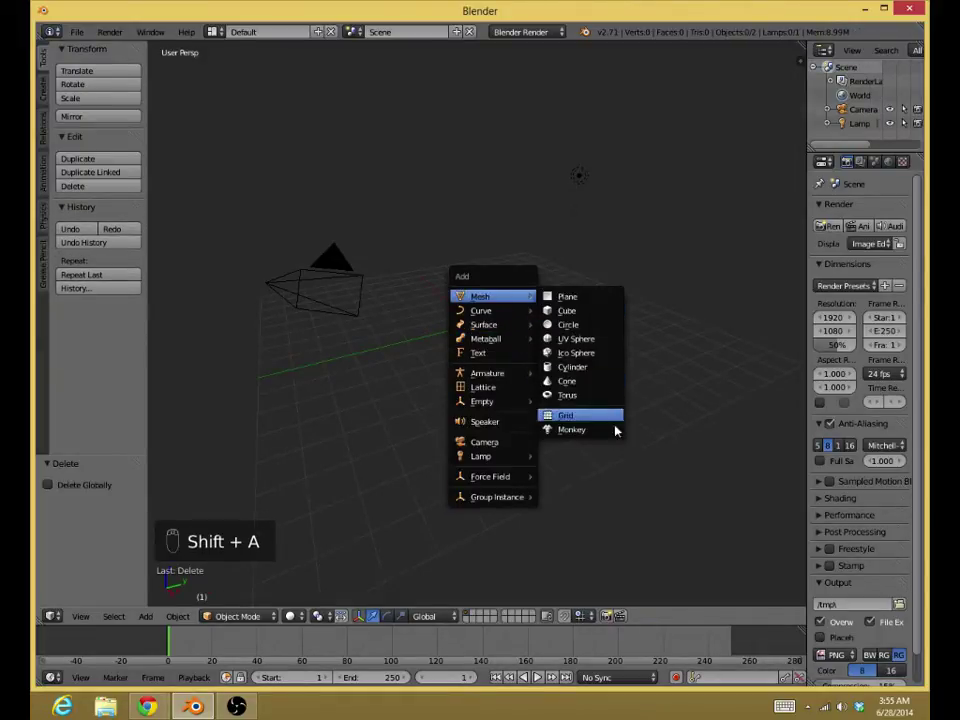
left_click(596, 430)
middle_click_drag(595, 435, 493, 407)
left_click(387, 616)
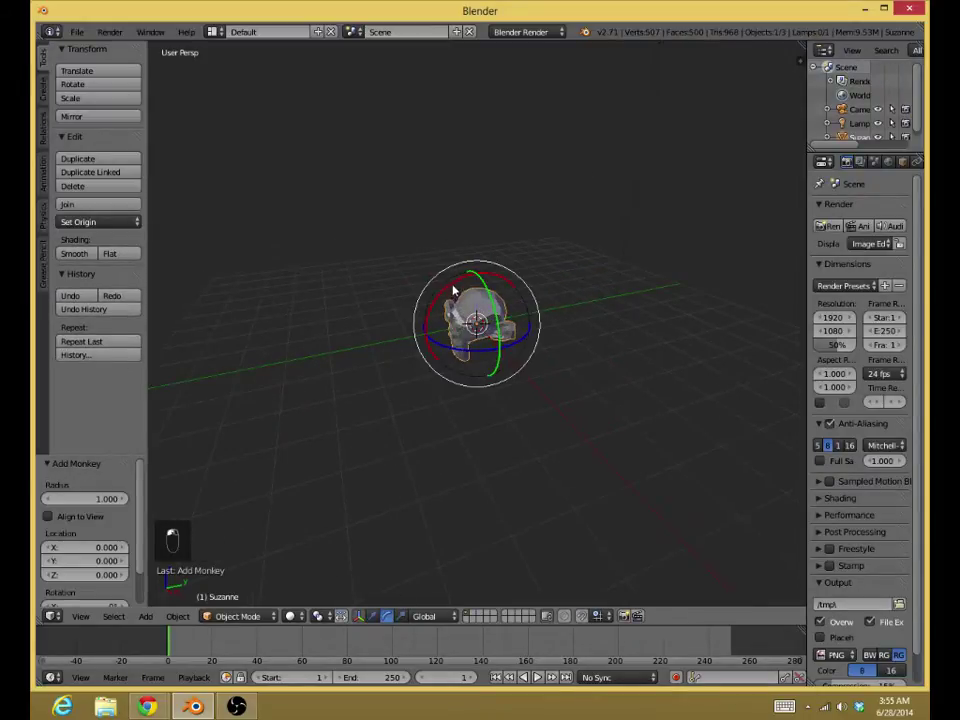
left_click_drag(453, 289, 483, 287)
In camera view, enable Lock Camera to View and orbit to reframe Suzanne
key("KP_0")
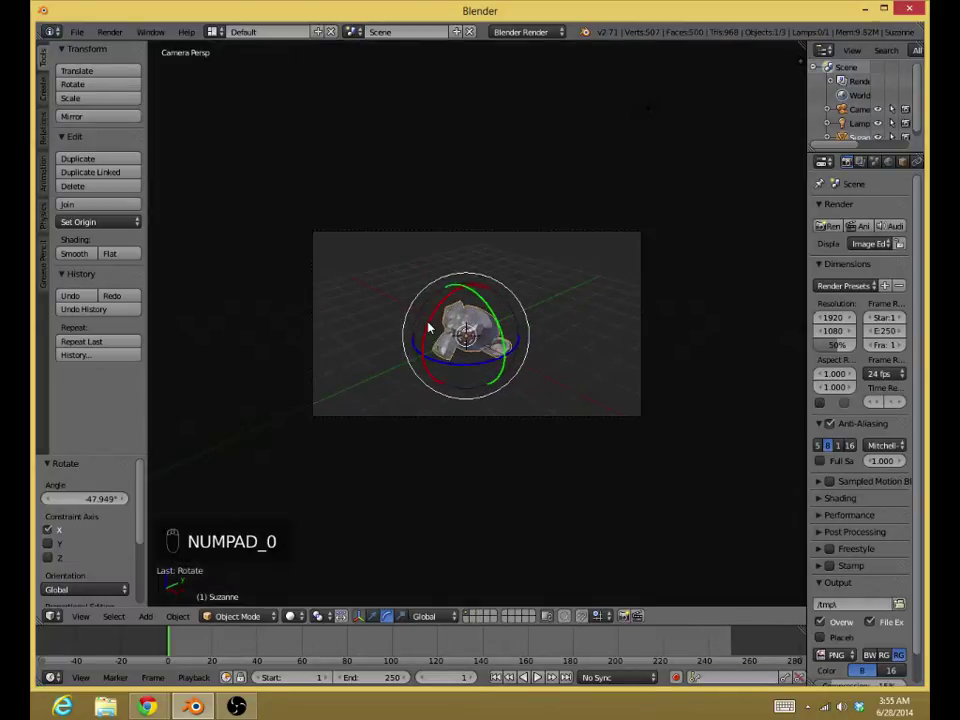
key("n")
key("n")
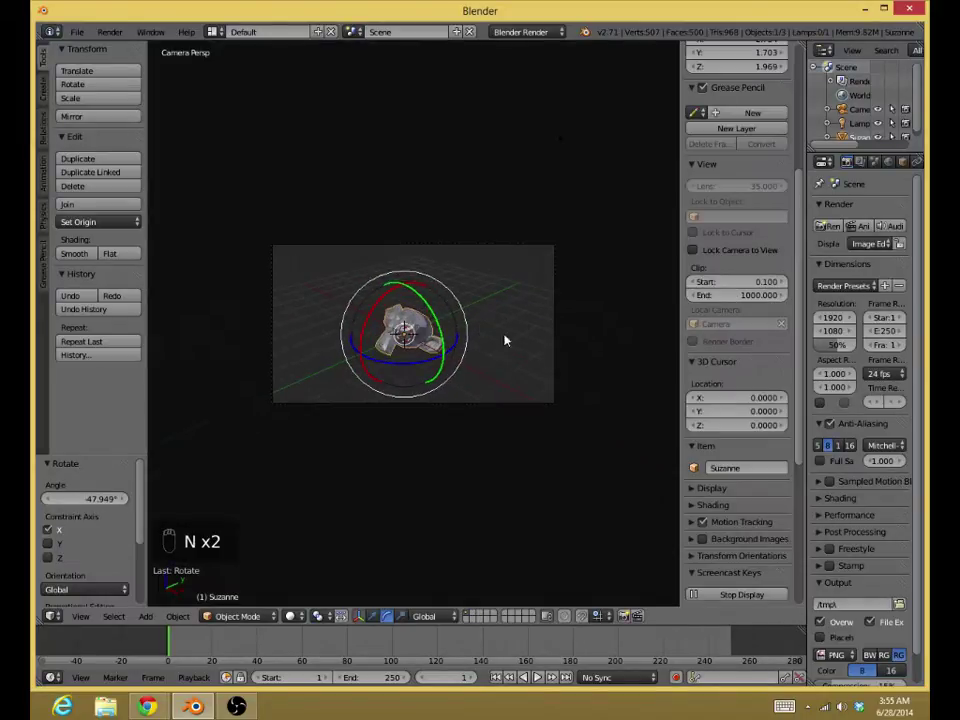
left_click(693, 251)
middle_click_drag(400, 362, 420, 340)
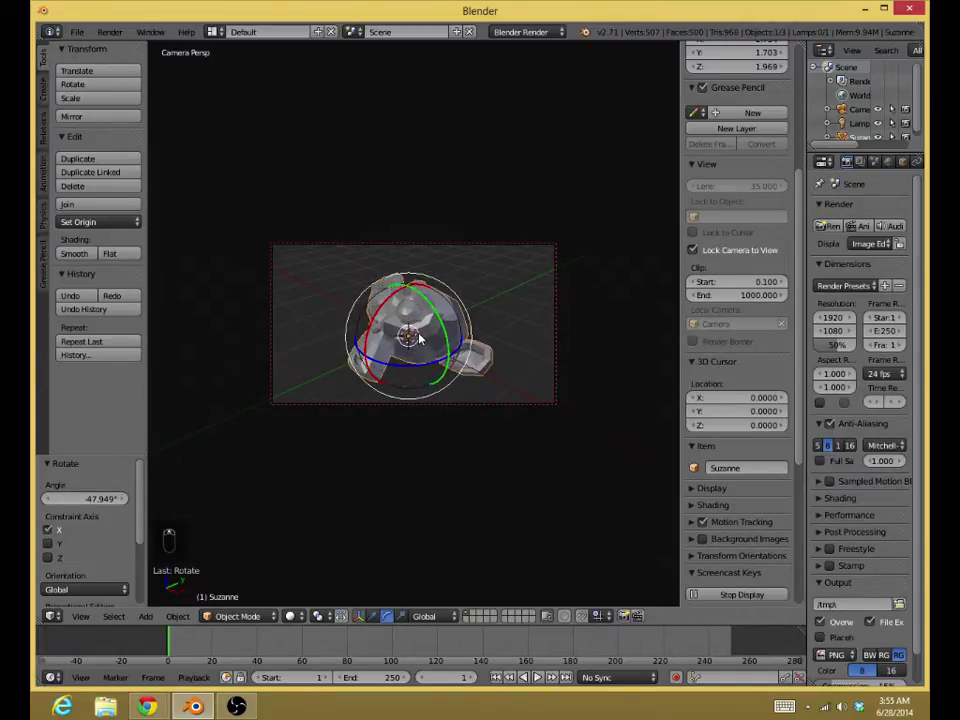
key("KP_0")
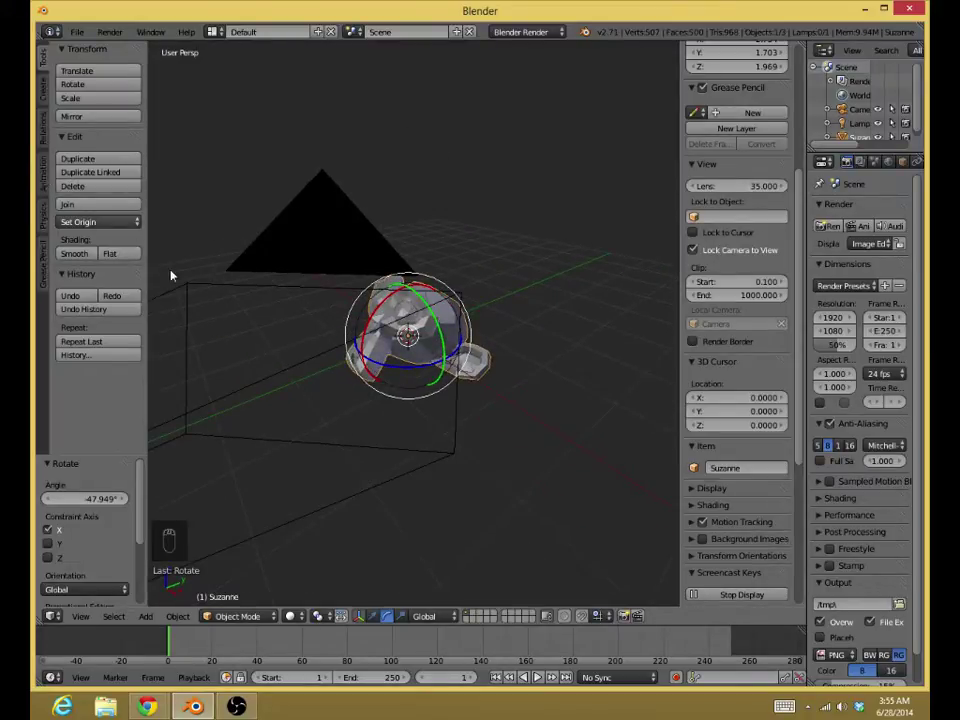
middle_click_drag(357, 346, 433, 349)
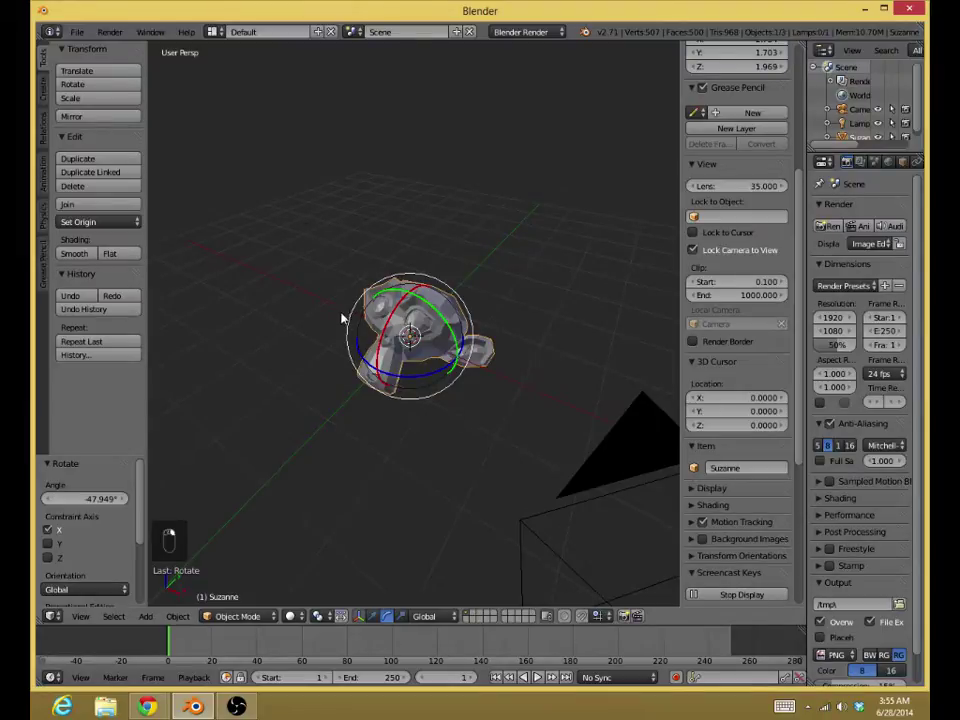
Run 1. Set Up Unfold from the Animation tab to create rig_Suzanne
left_click(43, 179)
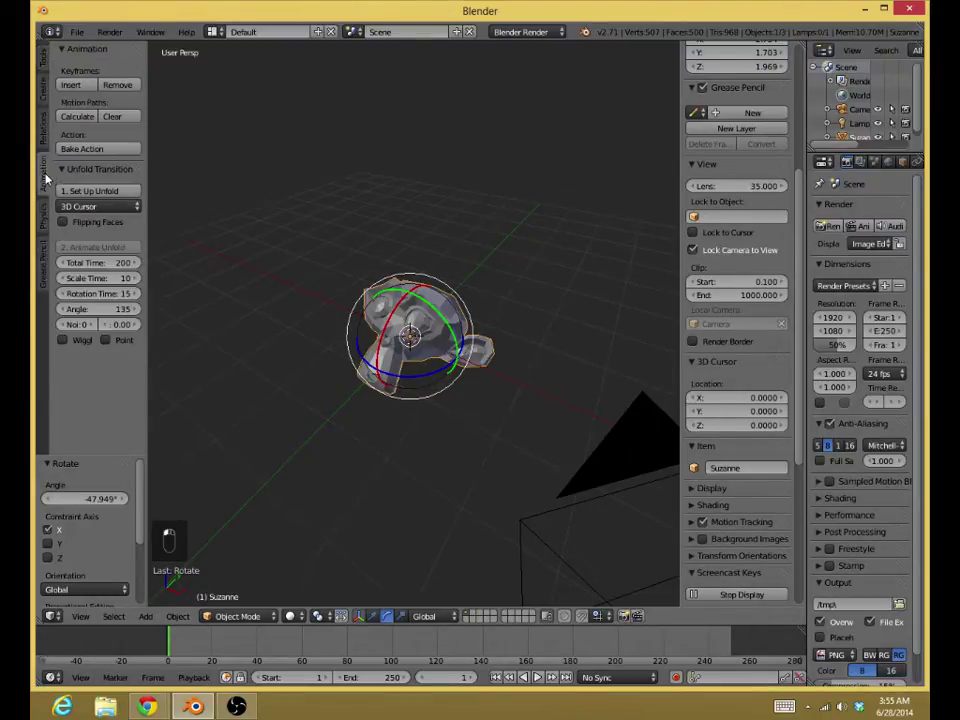
left_click(95, 191)
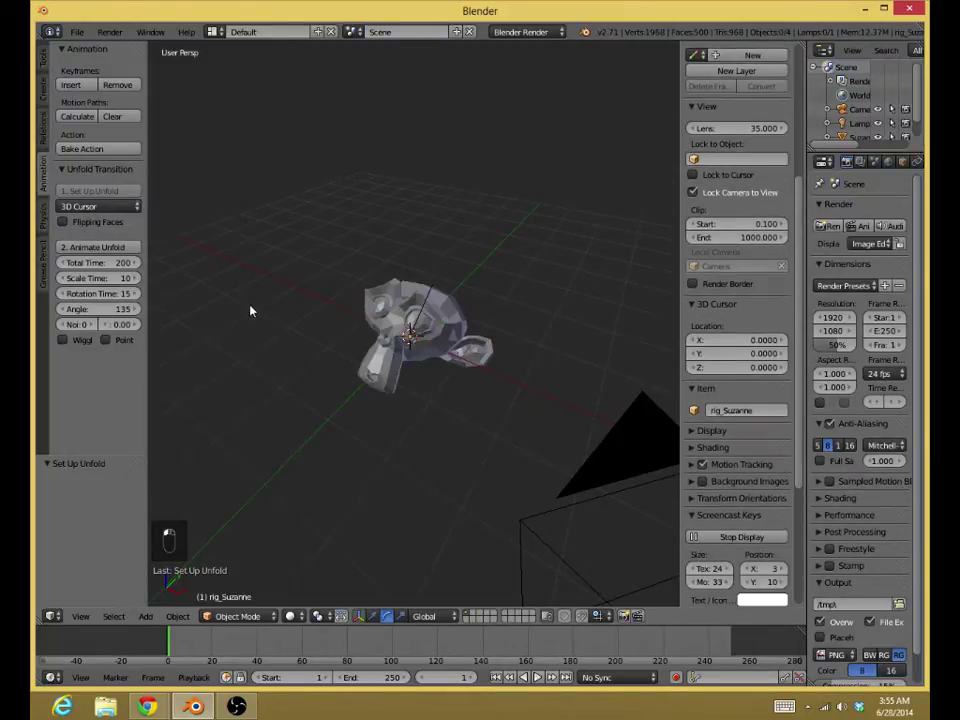
scroll(407, 340, "up", 4)
middle_click_drag(418, 336, 398, 328)
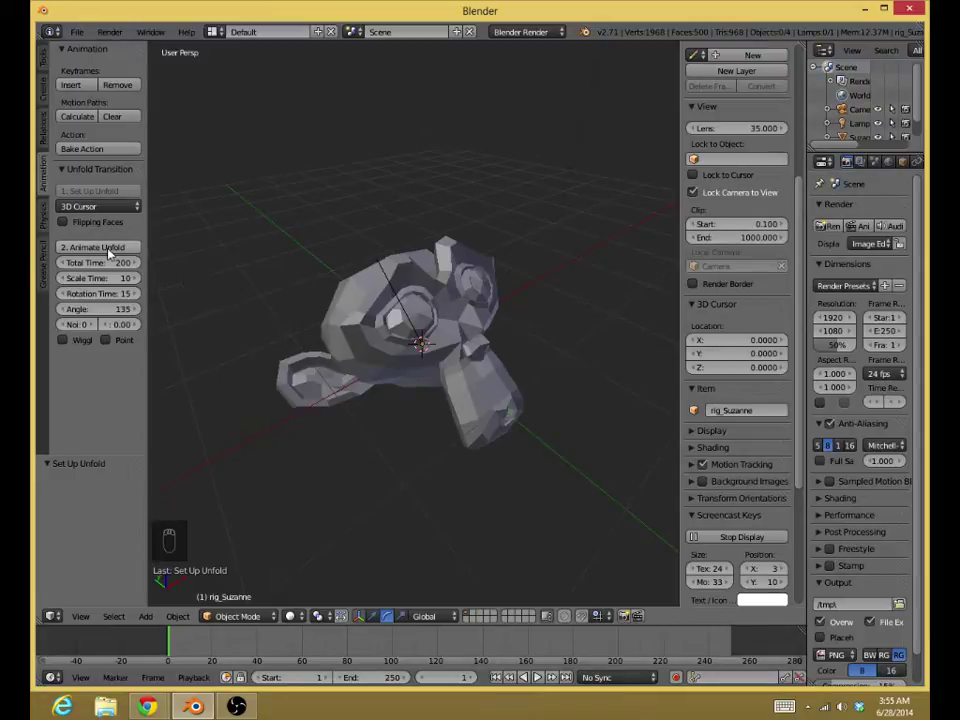
Run 2. Animate Unfold and play the animation, orbiting during playback before stopping
left_click(90, 247)
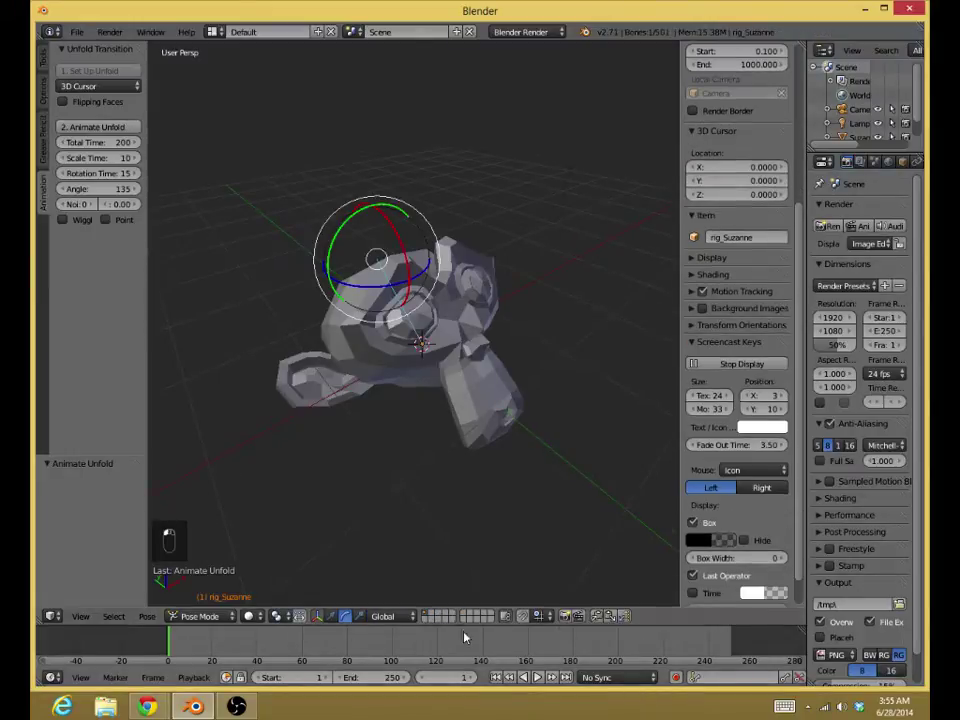
left_click(538, 678)
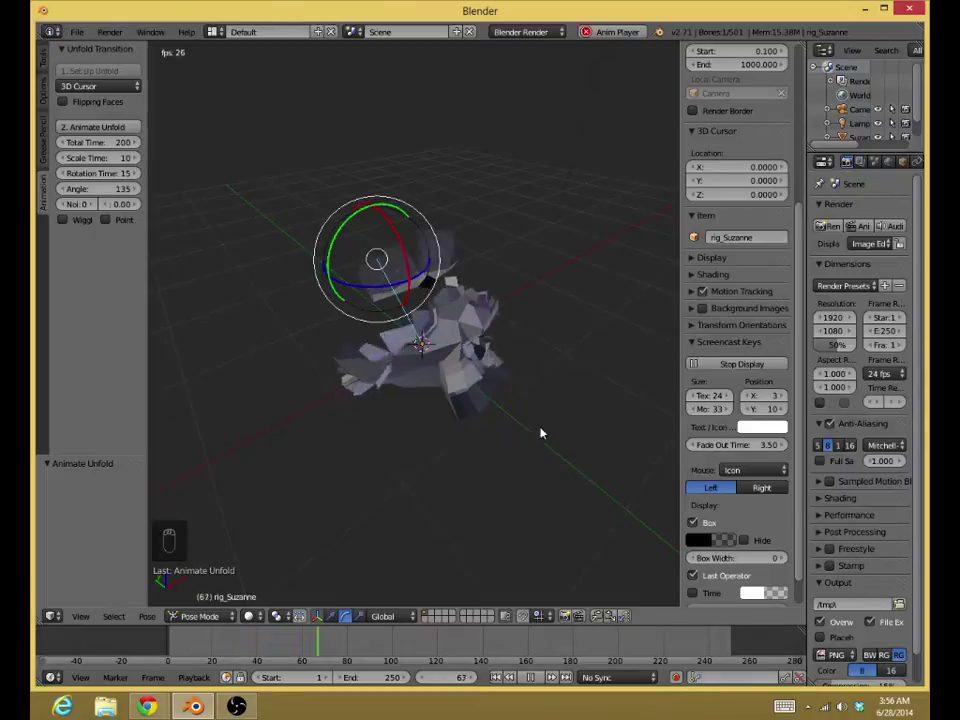
middle_click_drag(540, 433, 375, 429)
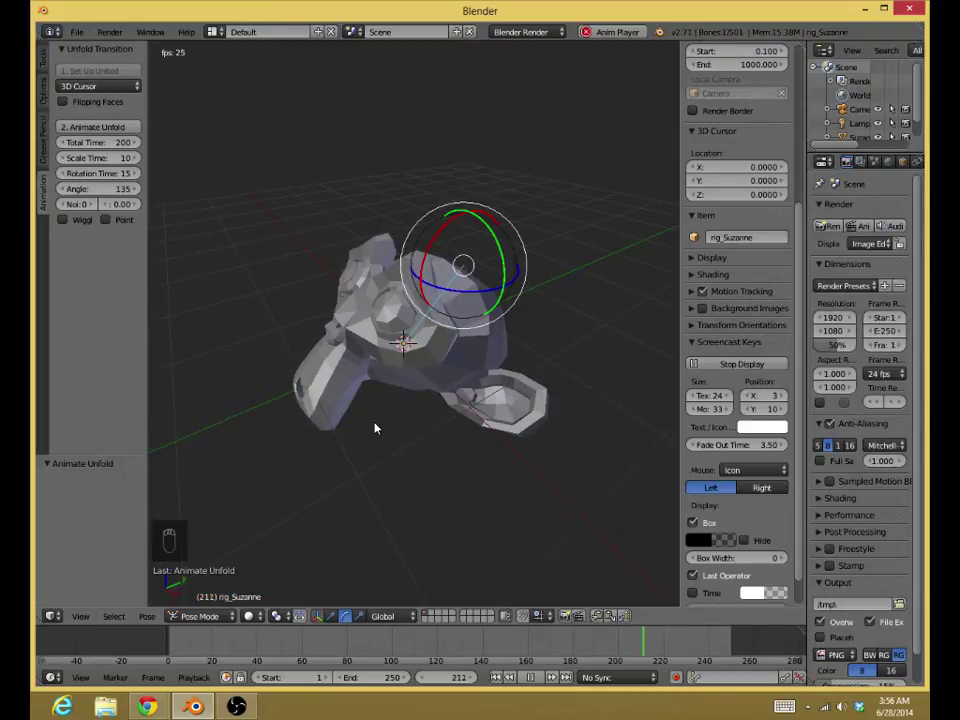
middle_click_drag(349, 413, 210, 336)
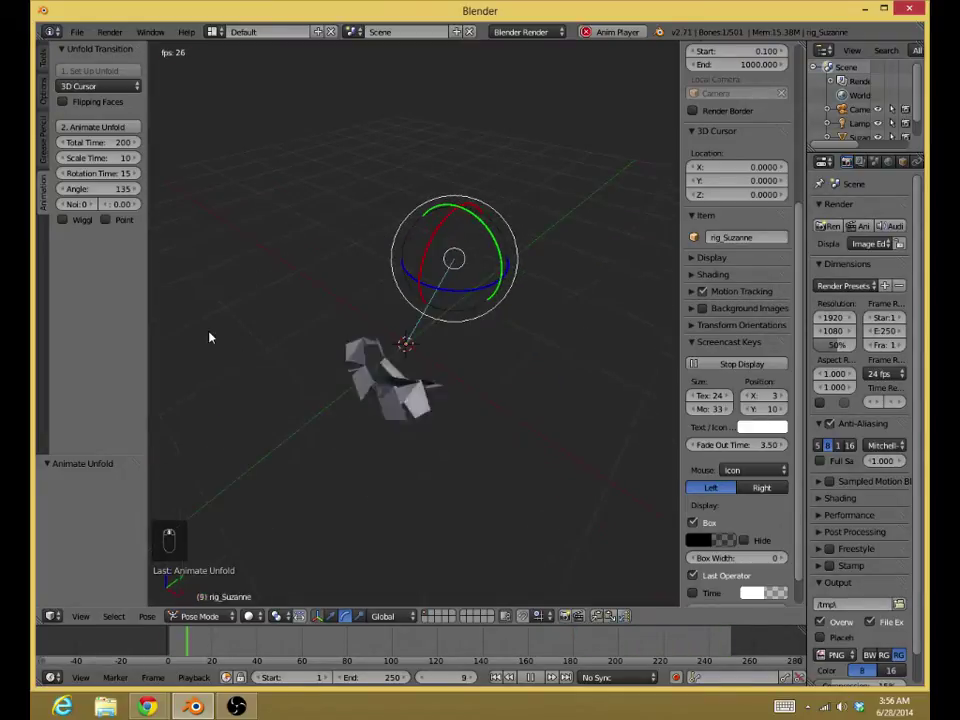
left_click(530, 677)
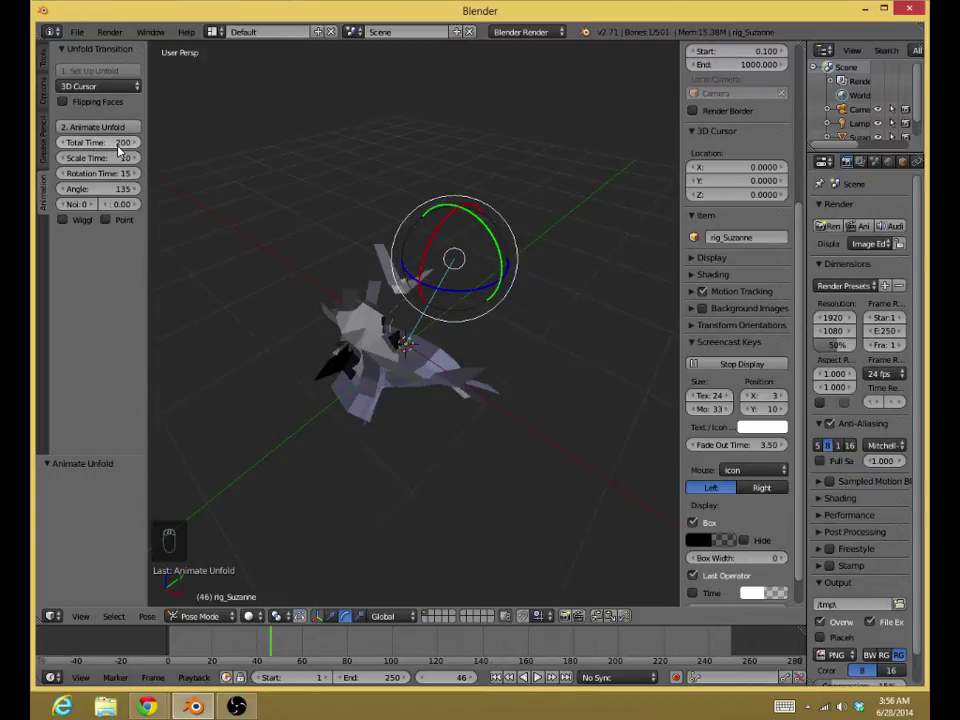
Scrub the timeline from frame 134 to about 197 and orbit to a near-front view
left_click(471, 645)
left_click_drag(471, 645, 619, 638)
middle_click_drag(555, 450, 395, 426)
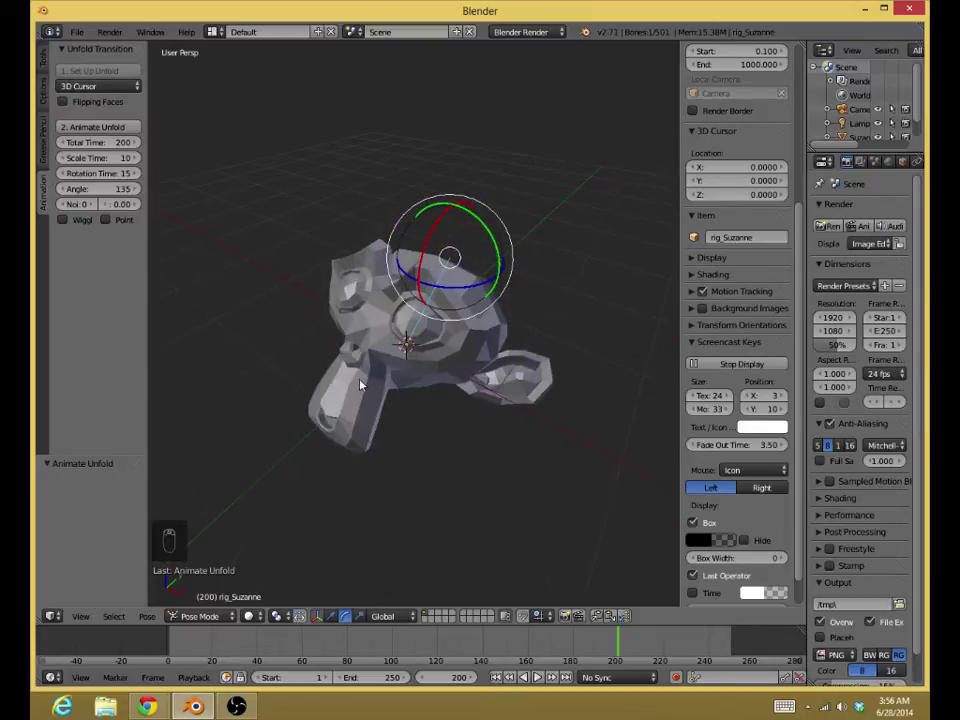
middle_click_drag(356, 374, 252, 354)
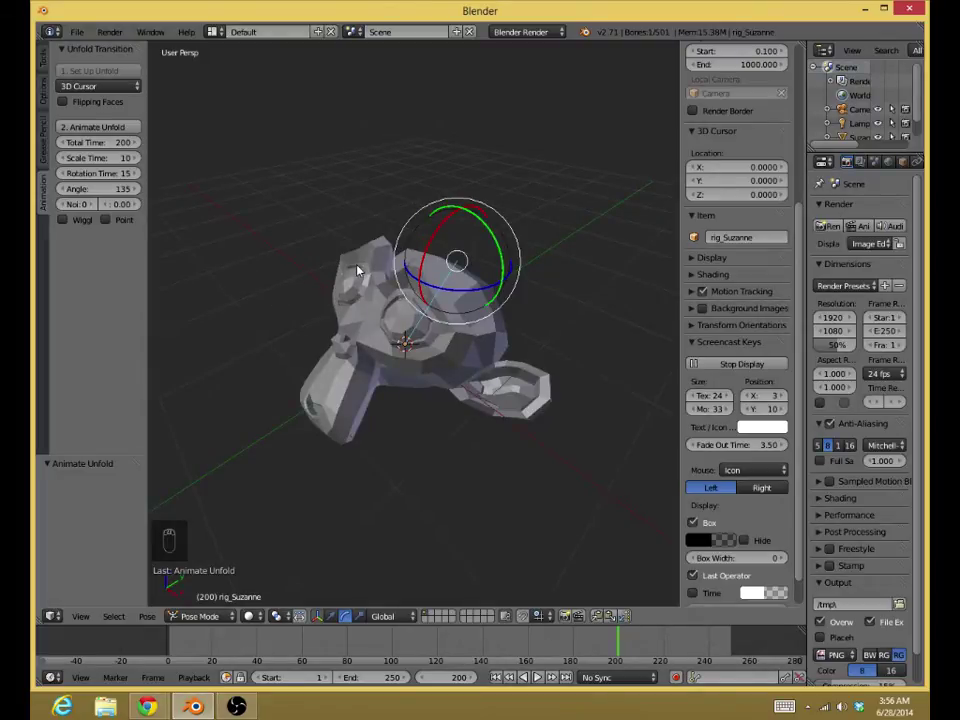
Switch to Object Mode and delete the Suzanne mesh
left_click(215, 616)
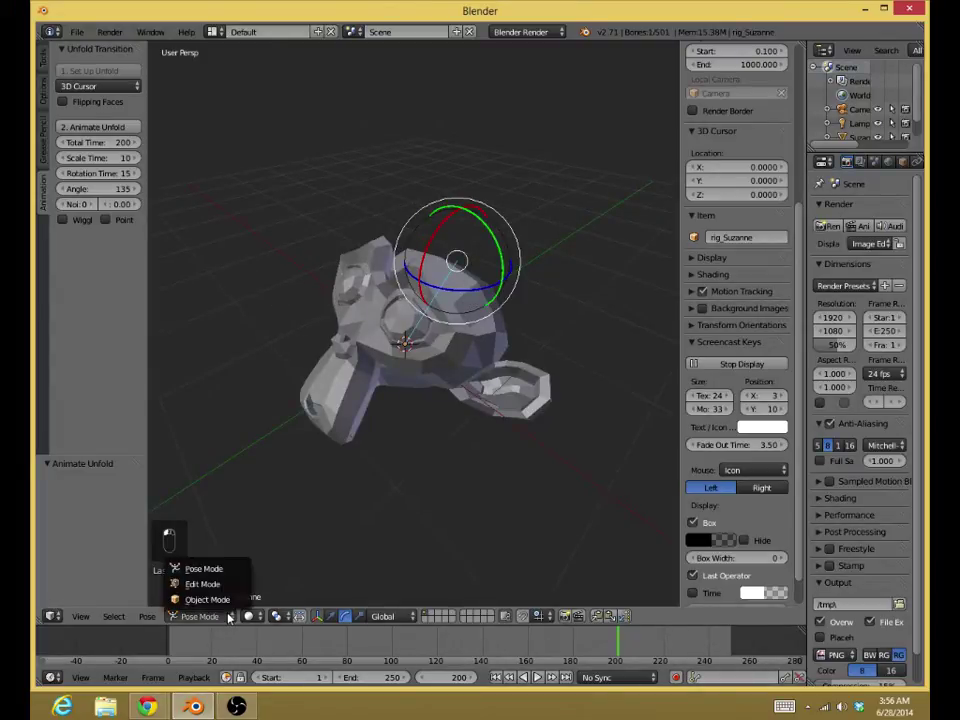
left_click(215, 600)
right_click(437, 307)
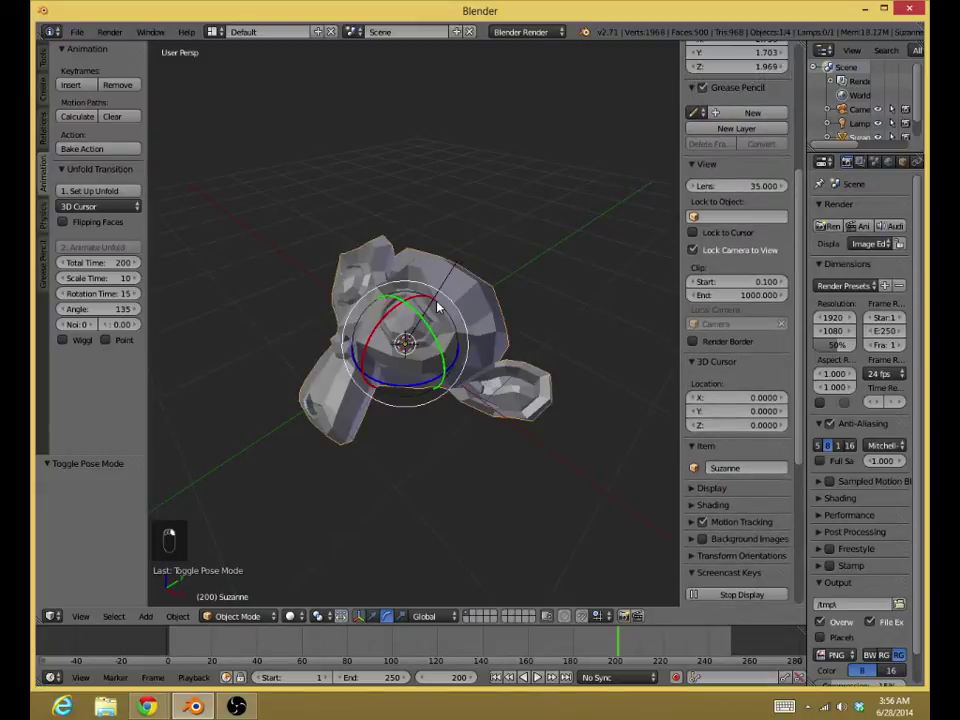
key("x")
left_click(436, 285)
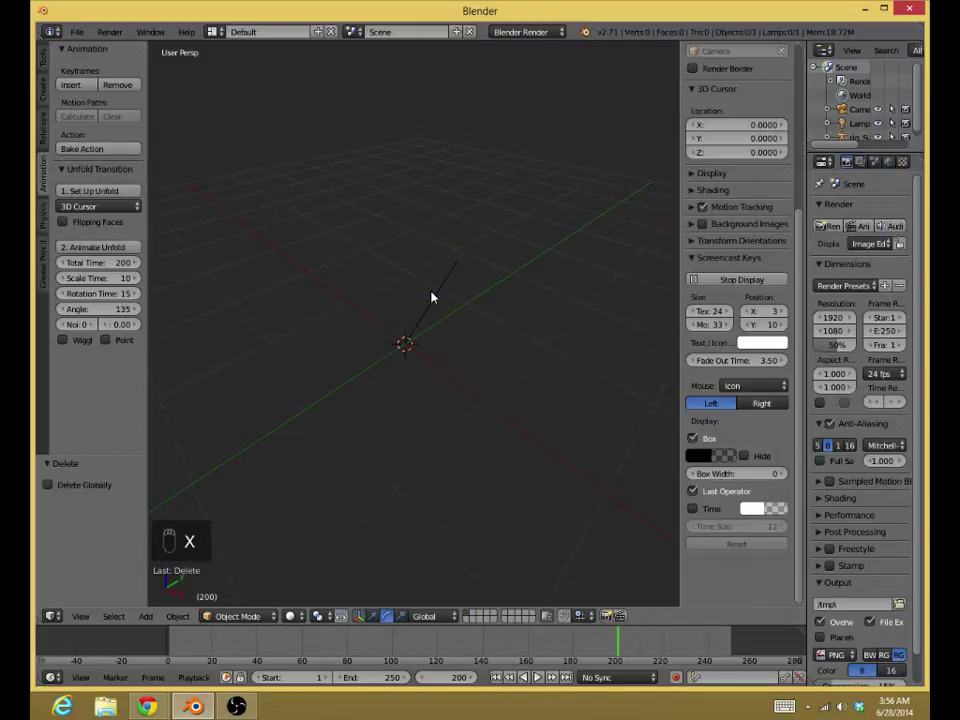
Delete the rig_Suzanne unfold rig
middle_click_drag(322, 381, 328, 388)
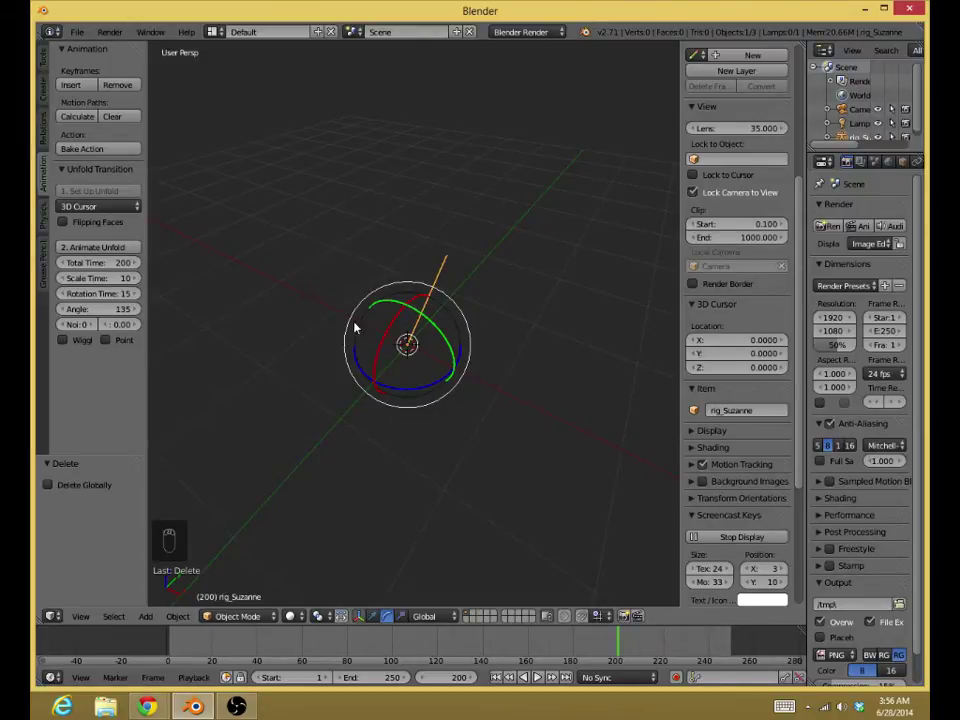
middle_click_drag(355, 327, 268, 330)
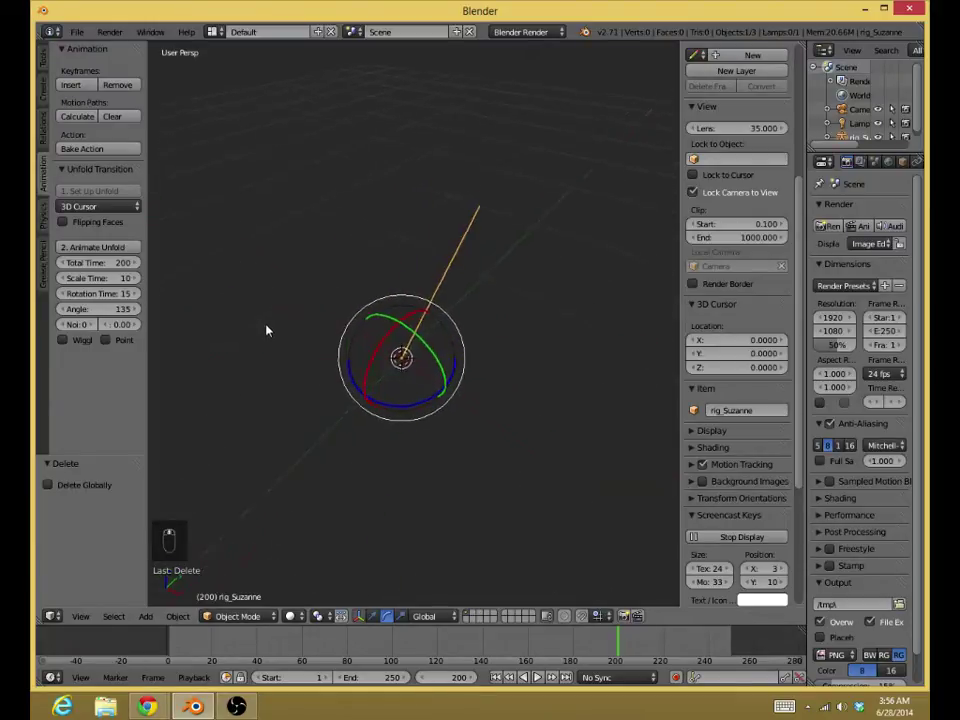
key("x")
left_click(454, 256)
middle_click_drag(454, 256, 456, 285)
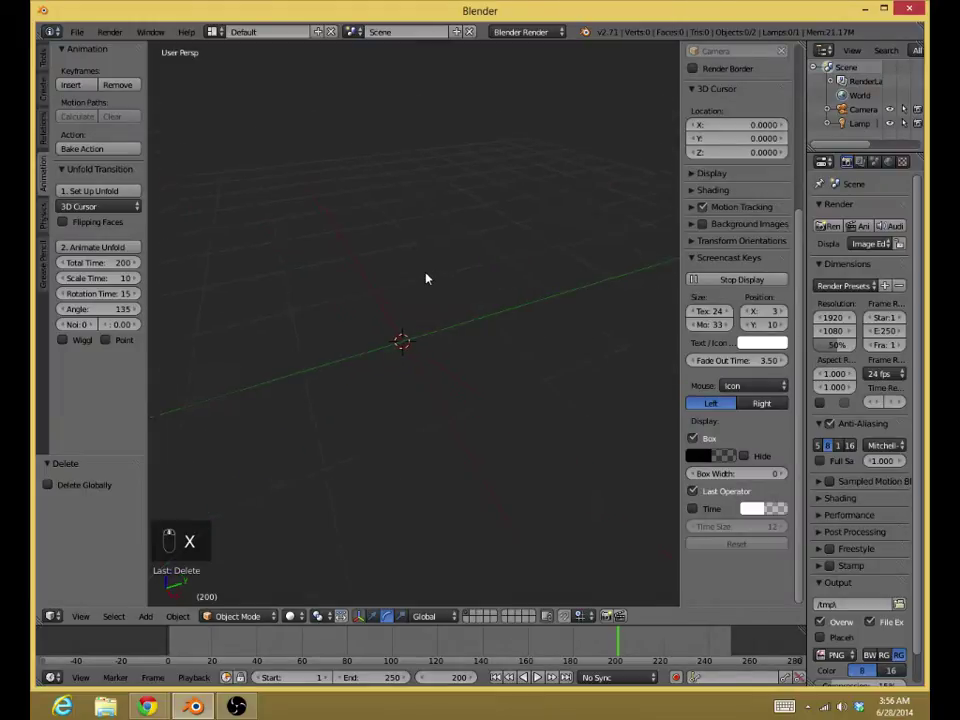
Add a Suzanne monkey and rotate it -56.431° about the X axis
key("shift+a")
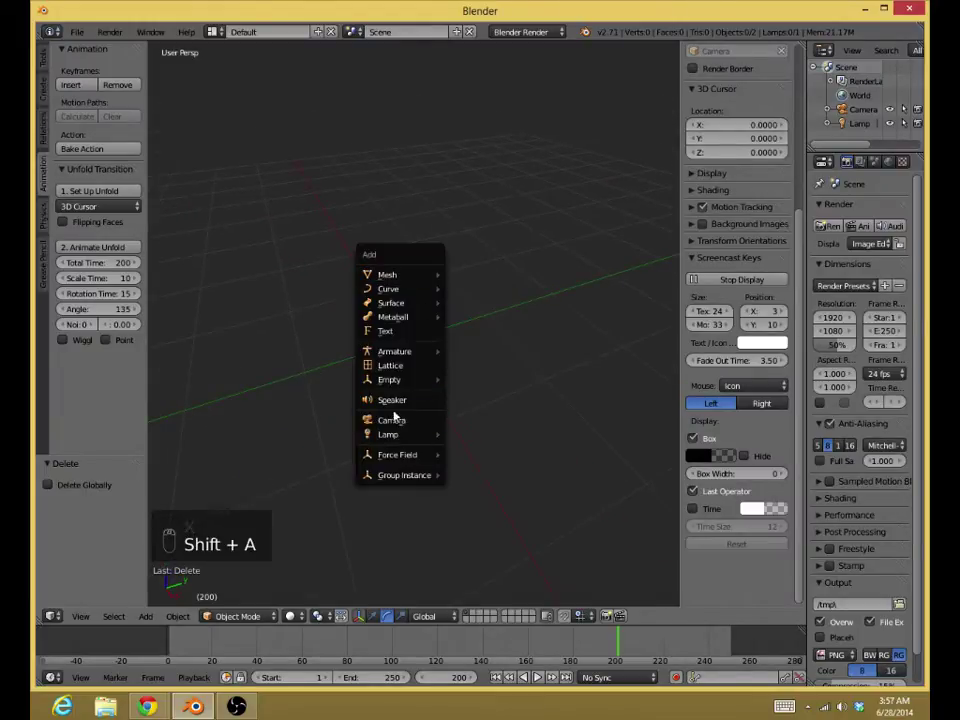
mouse_move(399, 276)
left_click(505, 405)
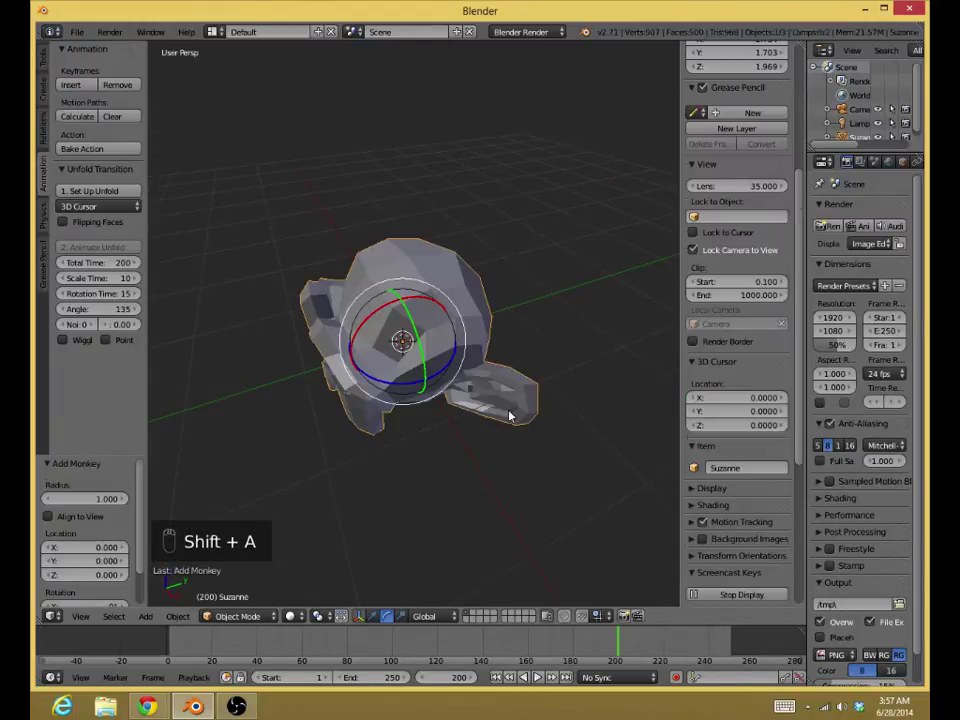
key("r")
key("x")
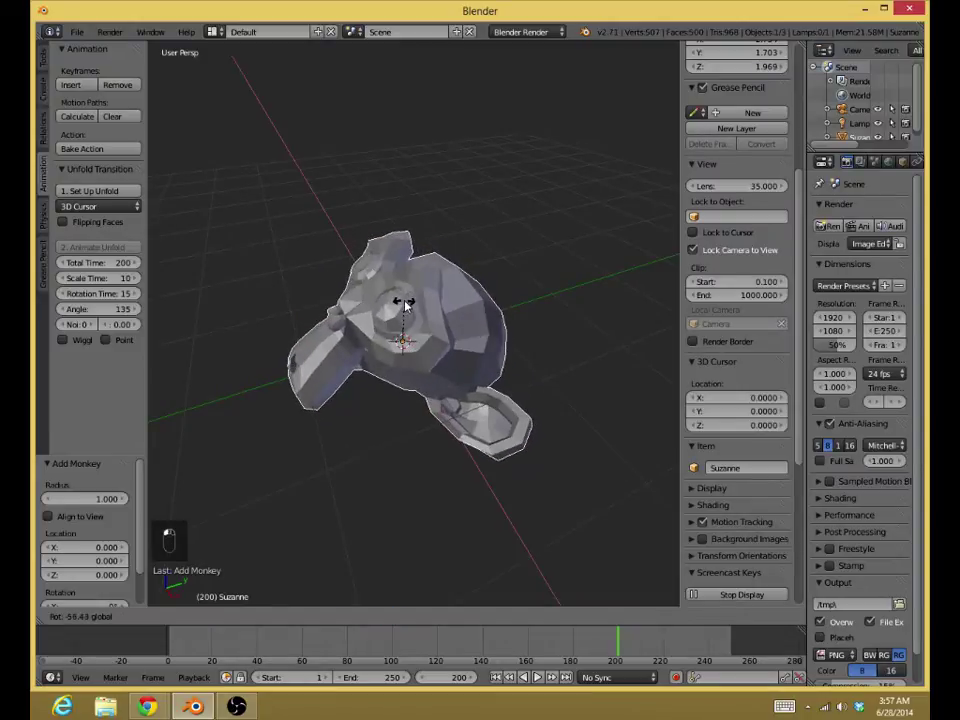
left_click(362, 322)
Orbit around the monkey and widen the Properties editor slightly
middle_click_drag(362, 322, 434, 373)
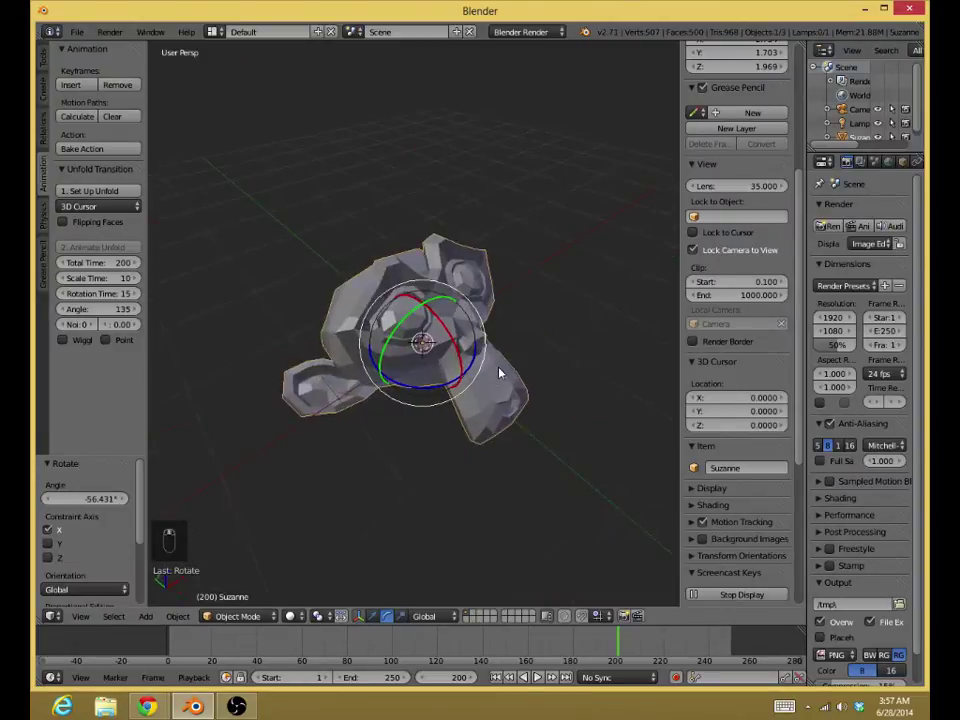
middle_click_drag(499, 375, 408, 372)
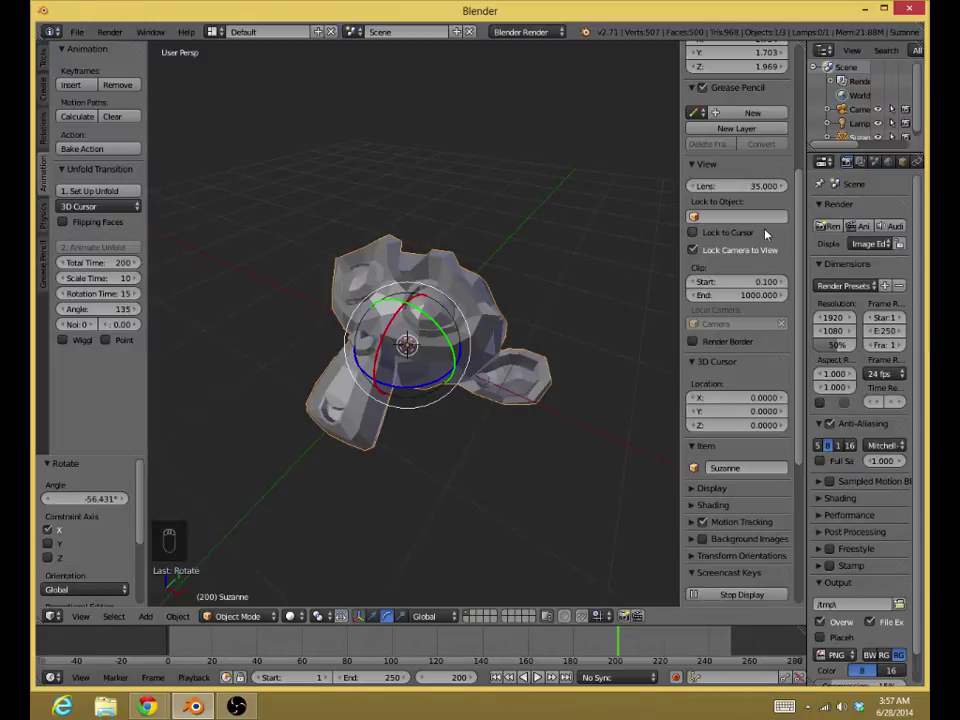
left_click_drag(806, 218, 866, 218)
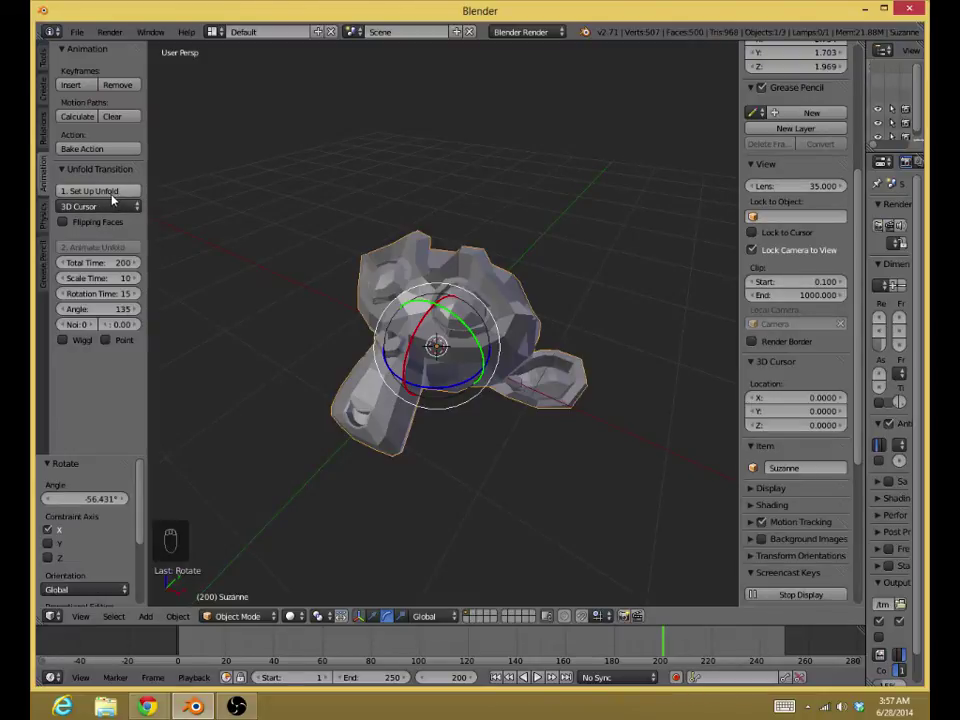
middle_click_drag(540, 335, 360, 338)
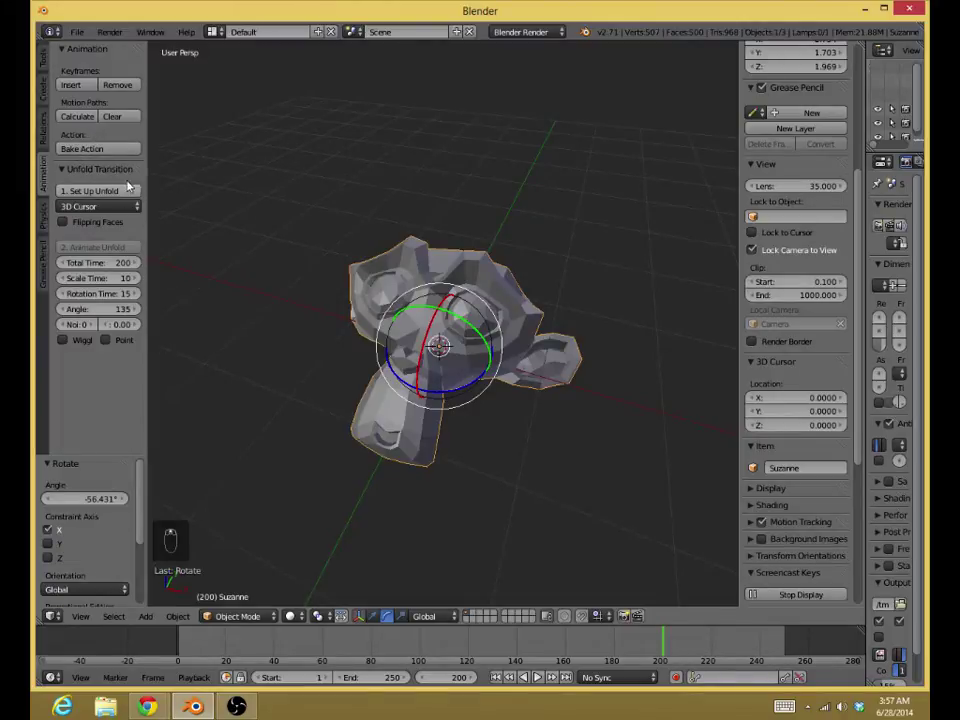
Apply Smooth shading to Suzanne from the Tools tab
left_click(43, 64)
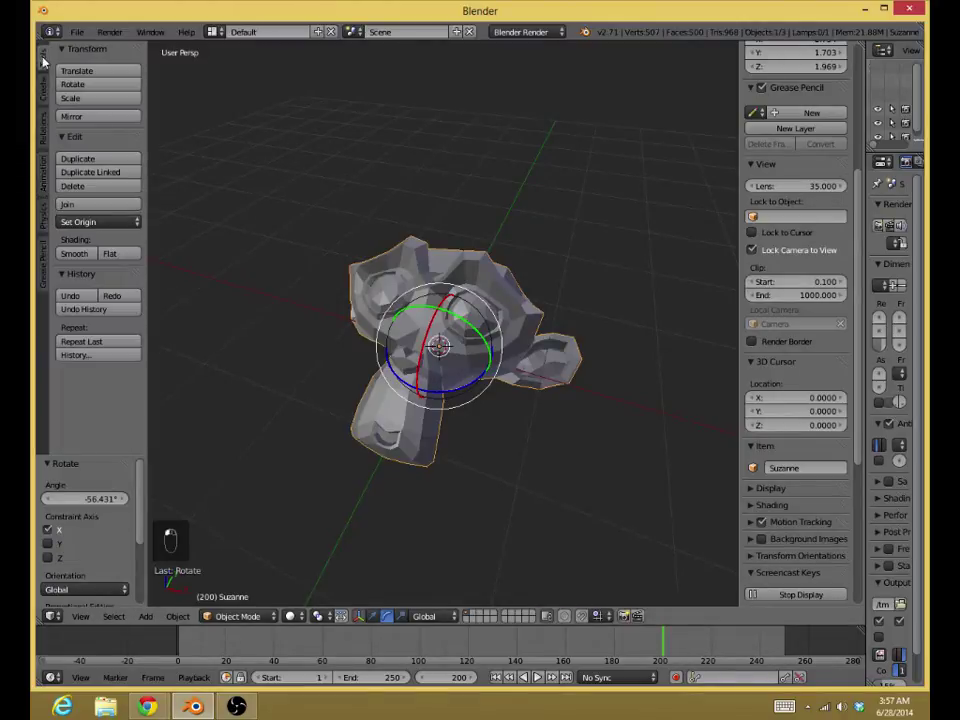
left_click(75, 254)
mouse_move(321, 274)
middle_mouse_down()
mouse_move(476, 285)
mouse_move(481, 263)
mouse_move(324, 276)
mouse_move(339, 282)
middle_mouse_up()
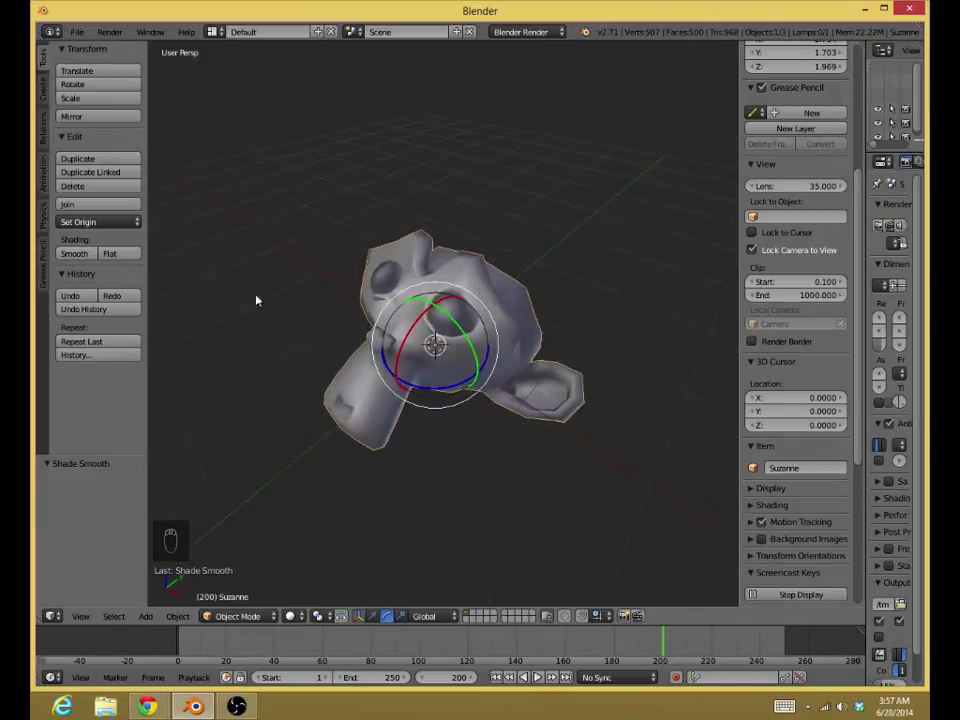
Try 1. Set Up Unfold from the Animation tab, then undo it
left_click(44, 172)
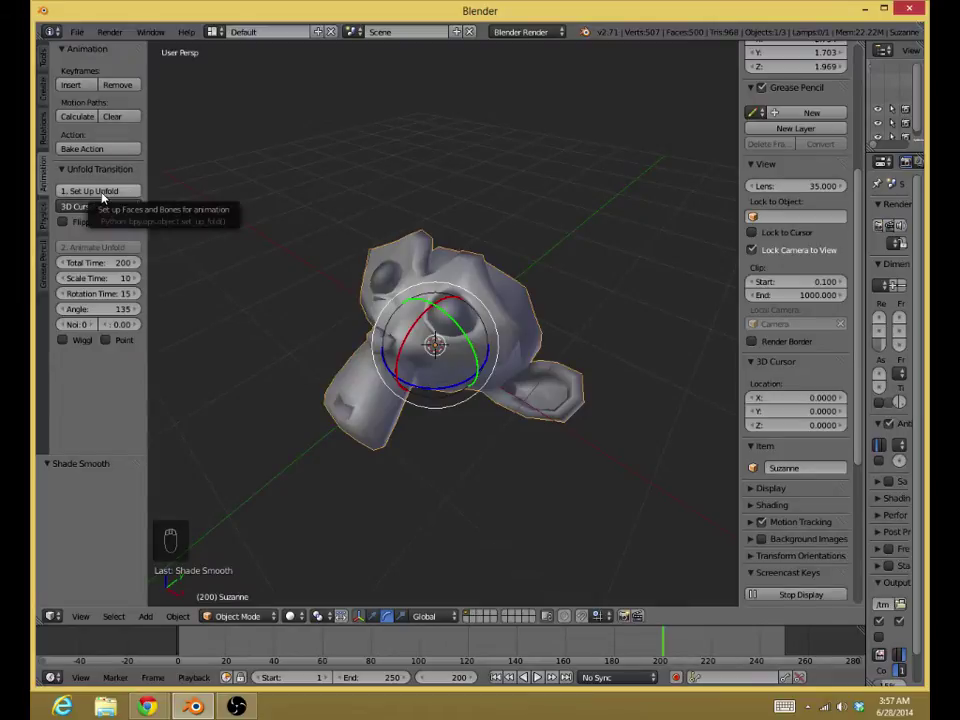
left_click(102, 192)
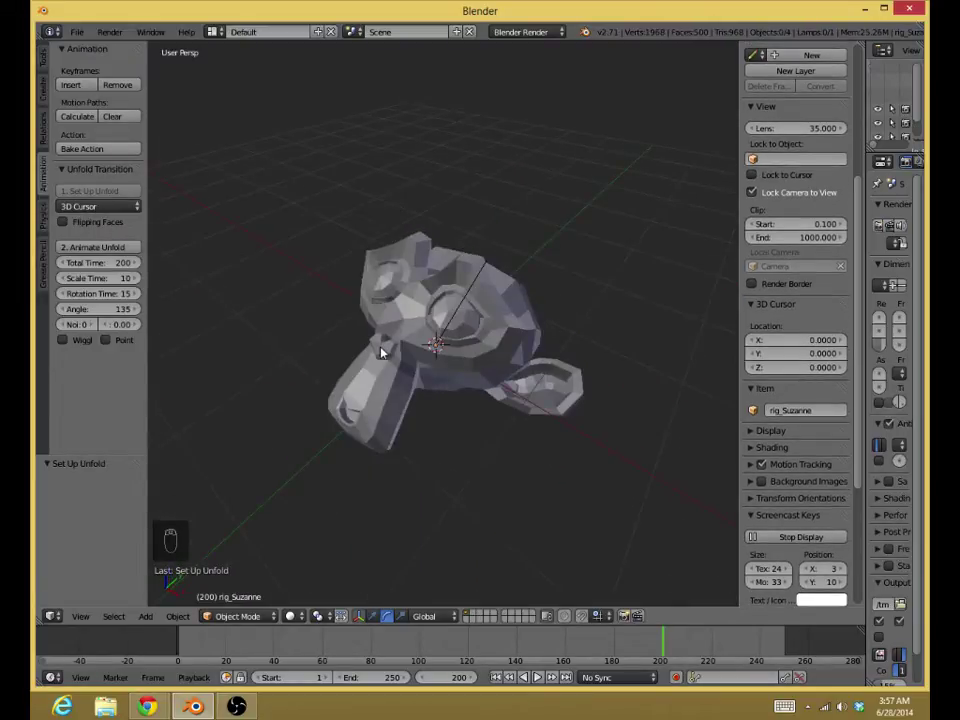
key("ctrl+z")
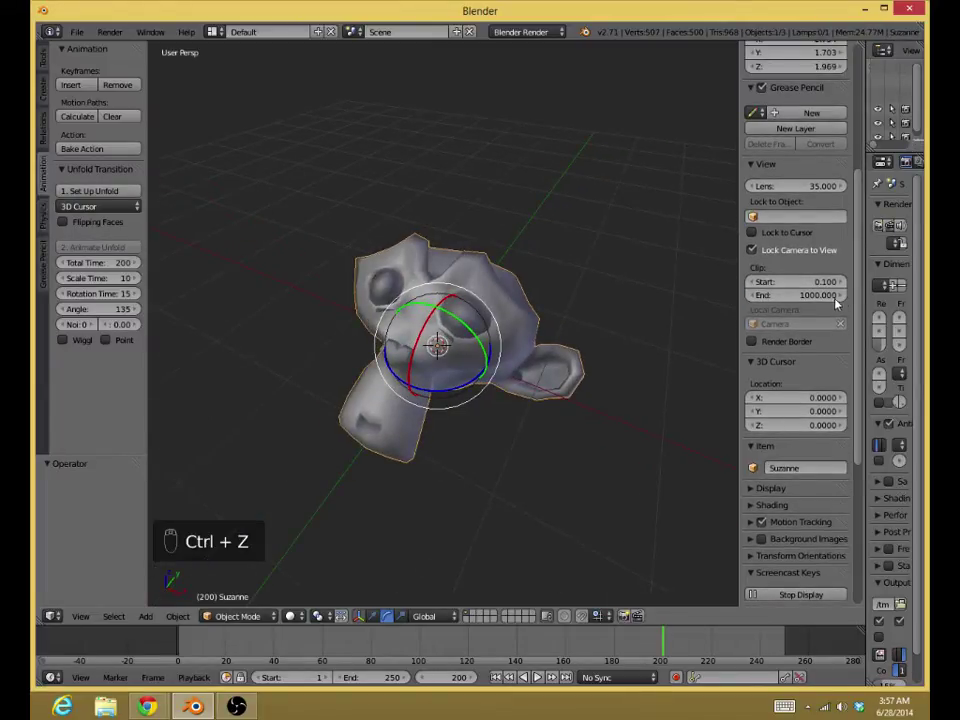
Widen the Properties editor and add a Subdivision Surface modifier from the Modifiers tab
left_click_drag(863, 293, 662, 293)
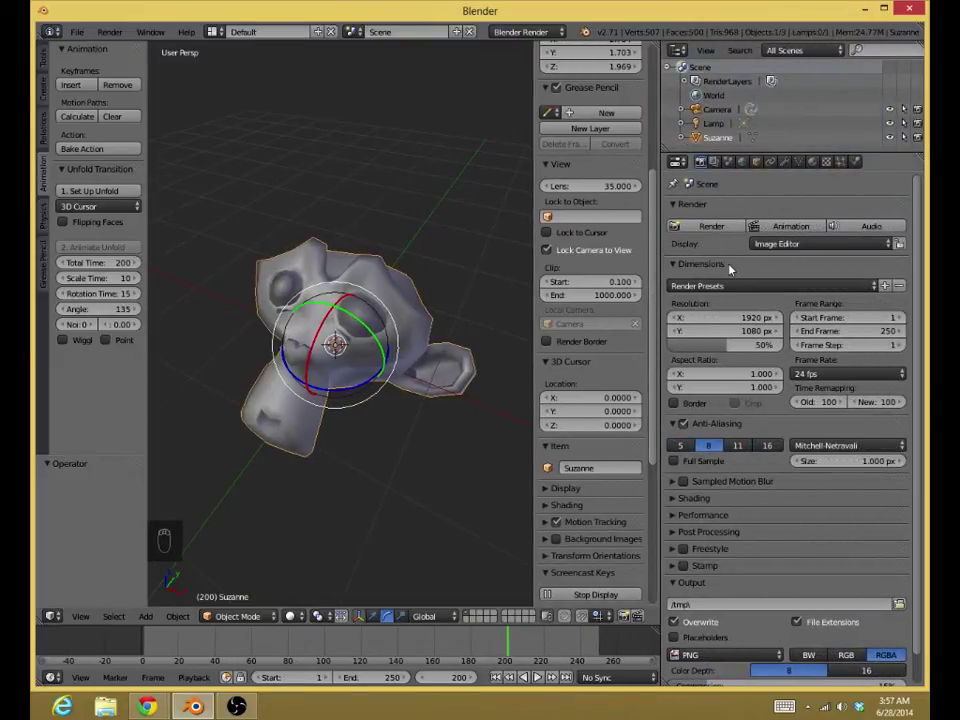
left_click(785, 162)
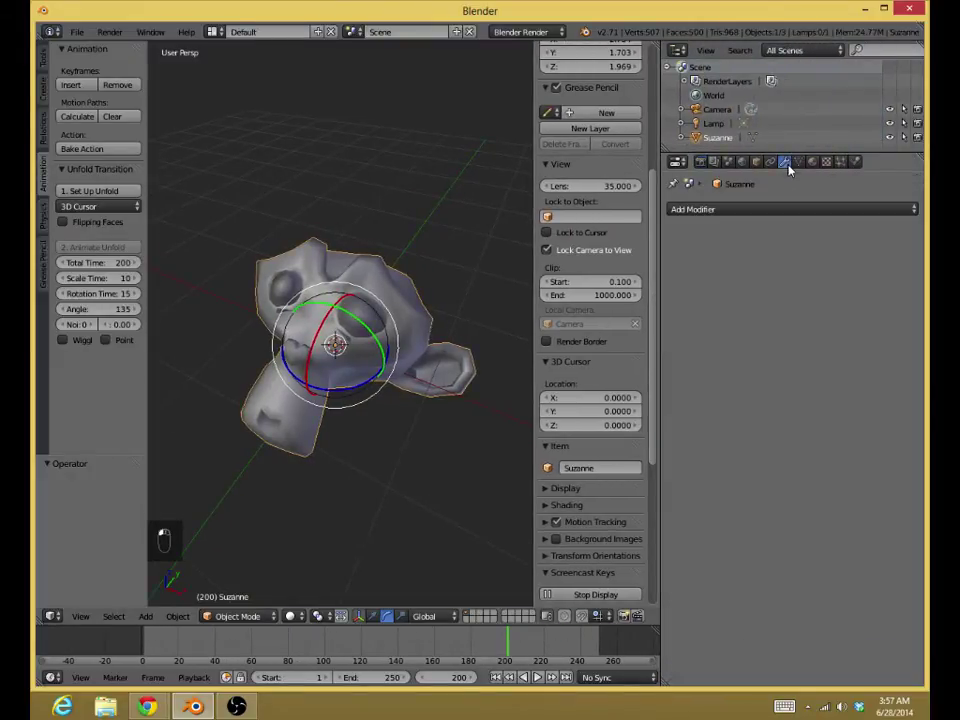
left_click(778, 209)
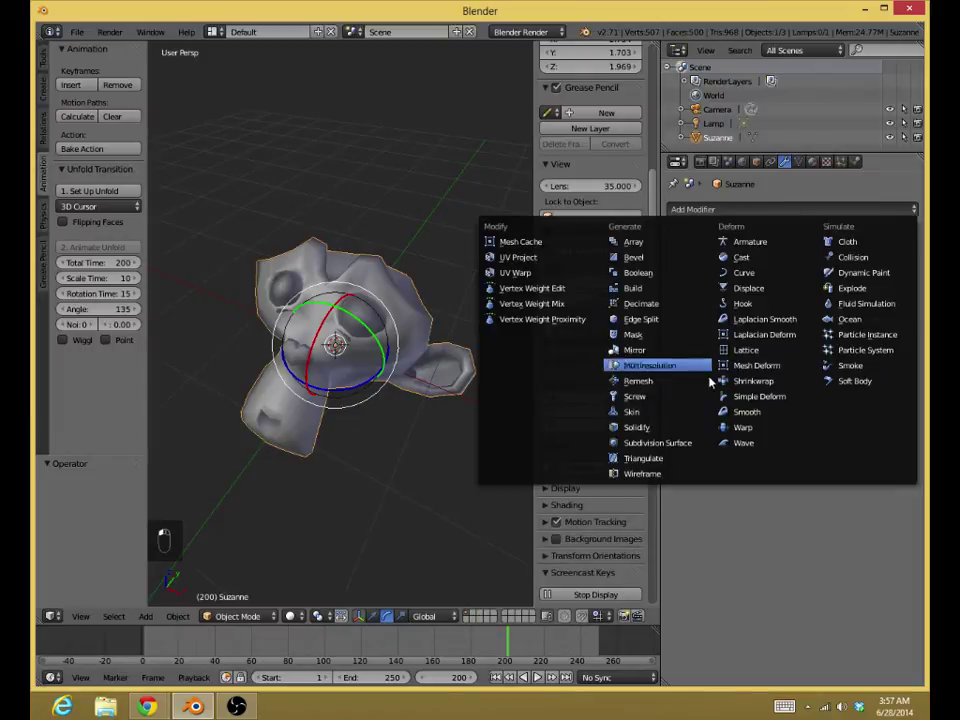
left_click(664, 442)
middle_click_drag(500, 410, 215, 285)
scroll(292, 377, "up", 4)
middle_click_drag(292, 377, 350, 370)
scroll(317, 369, "down", 4)
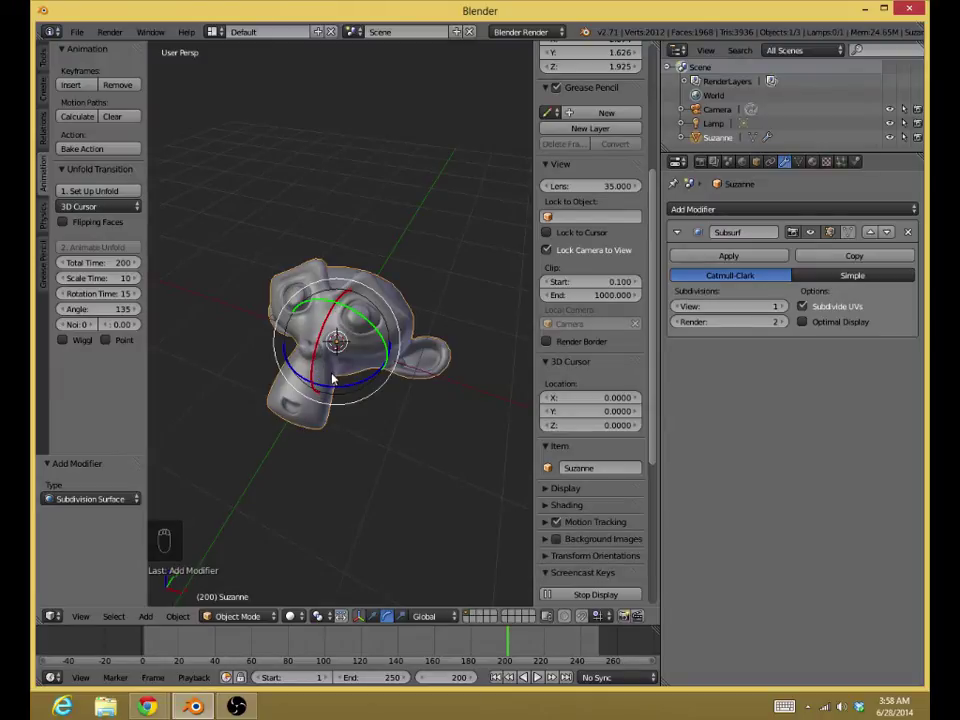
Run '1. Set Up Unfold' on the subdivided Suzanne to build rig_Suzanne, then inspect its split faces
middle_click_drag(333, 380, 264, 369)
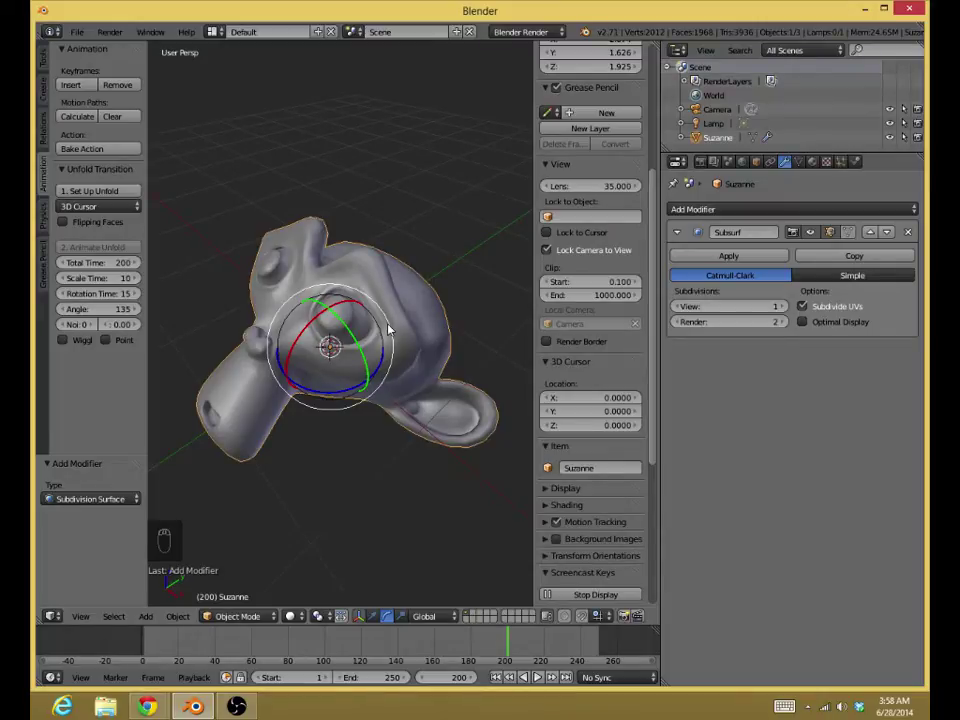
left_click(117, 191)
middle_click_drag(330, 330, 280, 300)
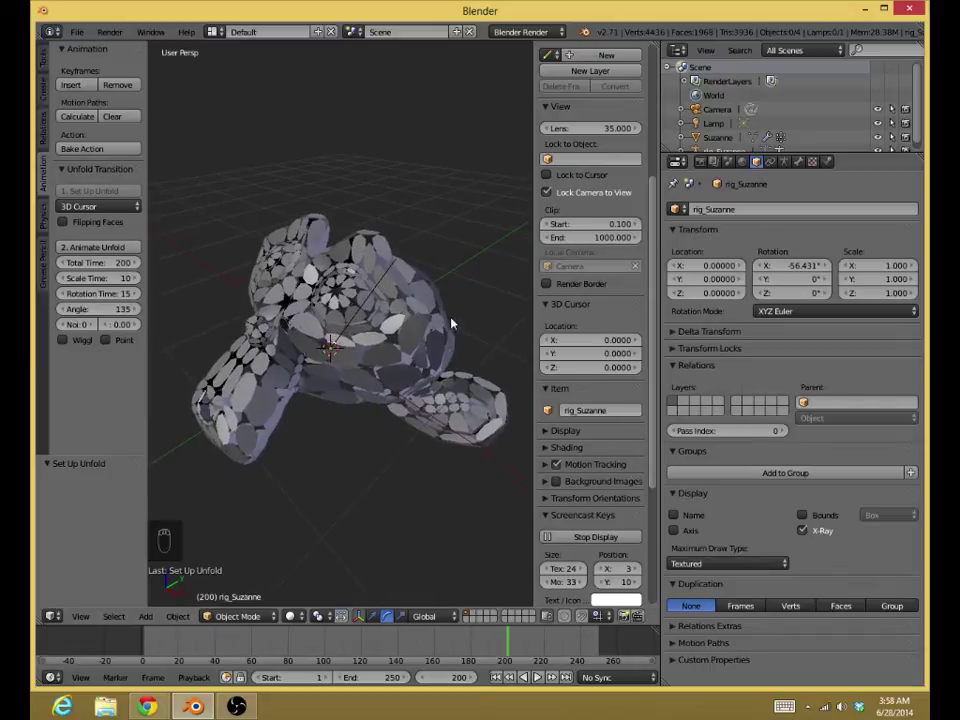
Select Suzanne and move her UnFold modifier above Subsurf
middle_click_drag(345, 303, 380, 320)
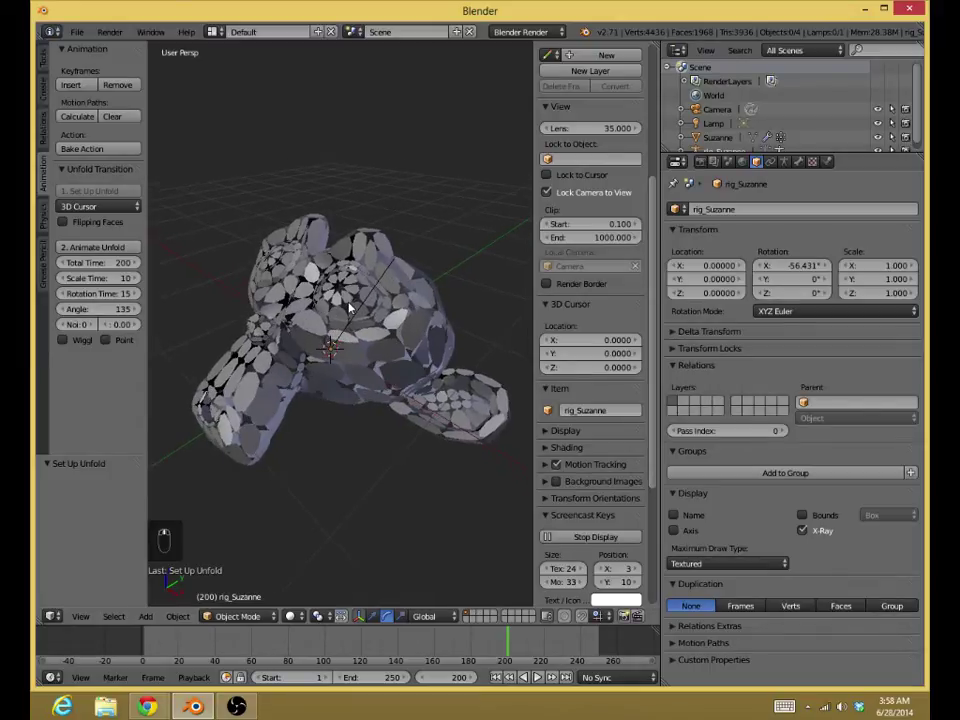
middle_click_drag(308, 361, 295, 433)
right_click(310, 403)
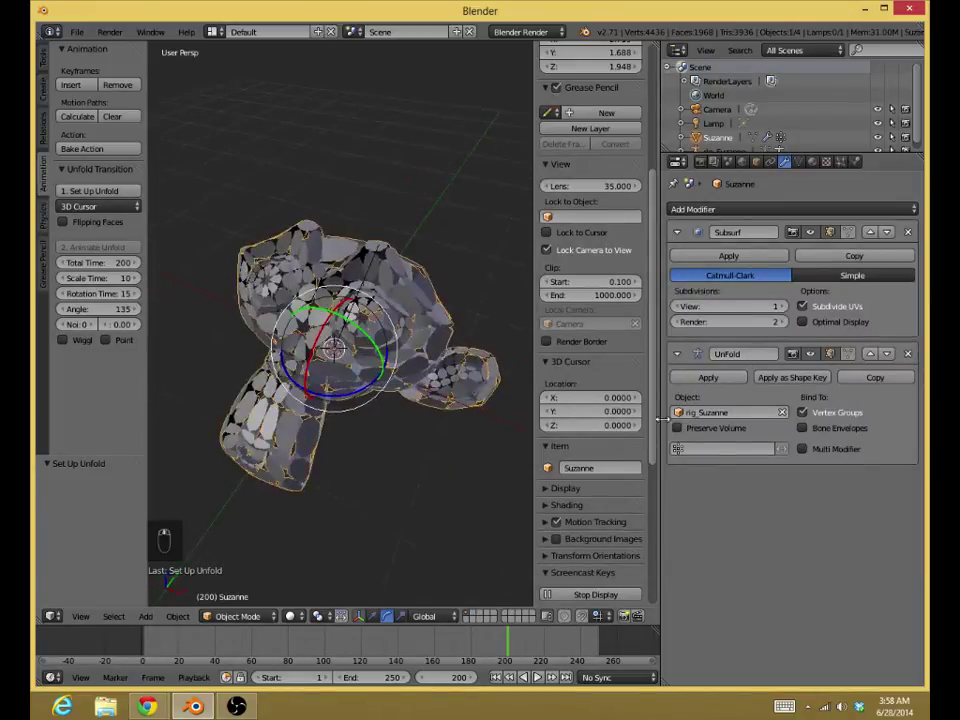
left_click(870, 353)
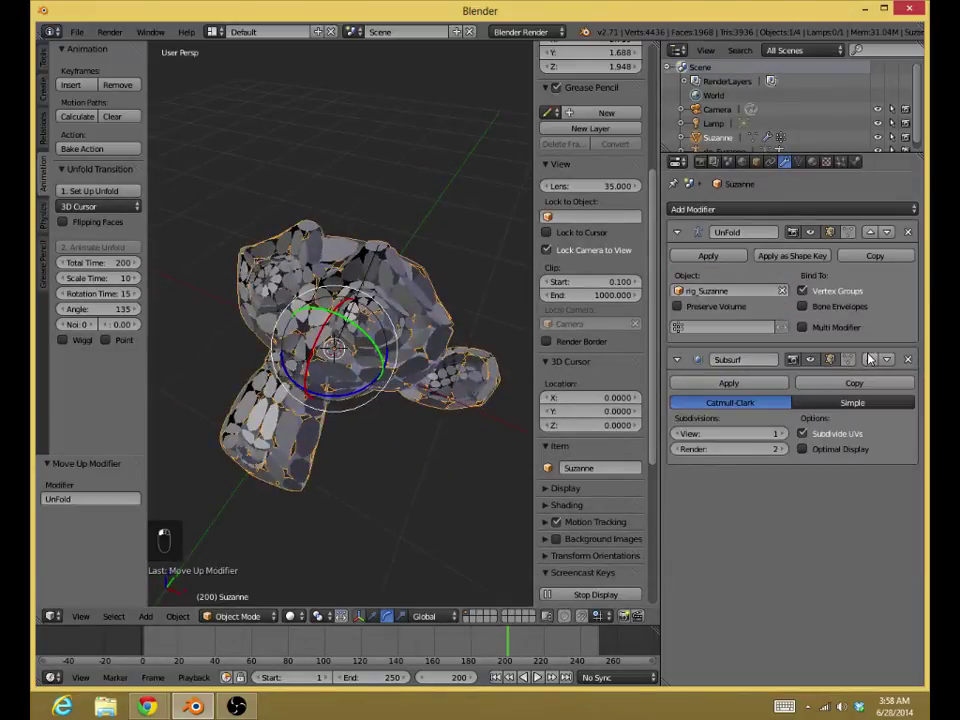
Jump to the first frame and select rig_Suzanne, orbiting to a near front-on view
middle_click_drag(470, 400, 400, 420)
left_click(496, 678)
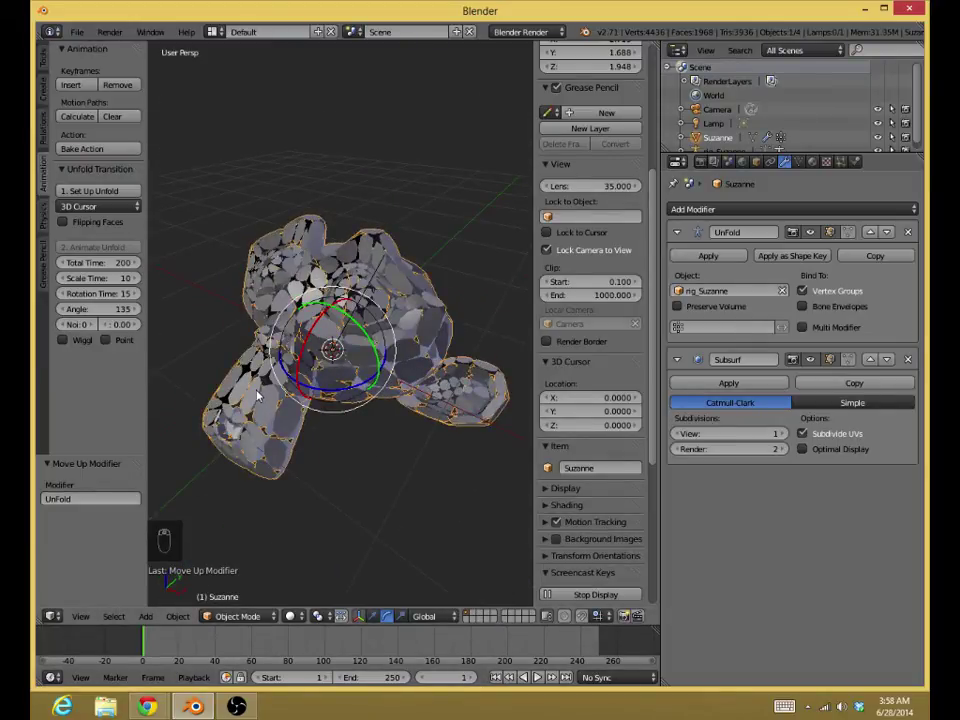
middle_click_drag(258, 396, 238, 406)
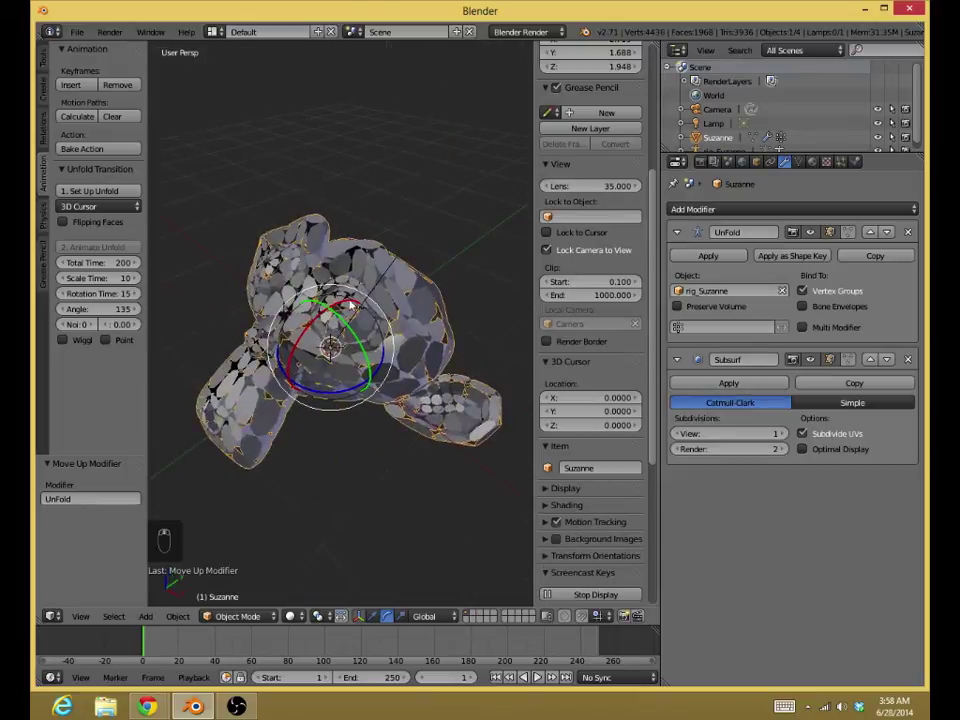
right_click(362, 296)
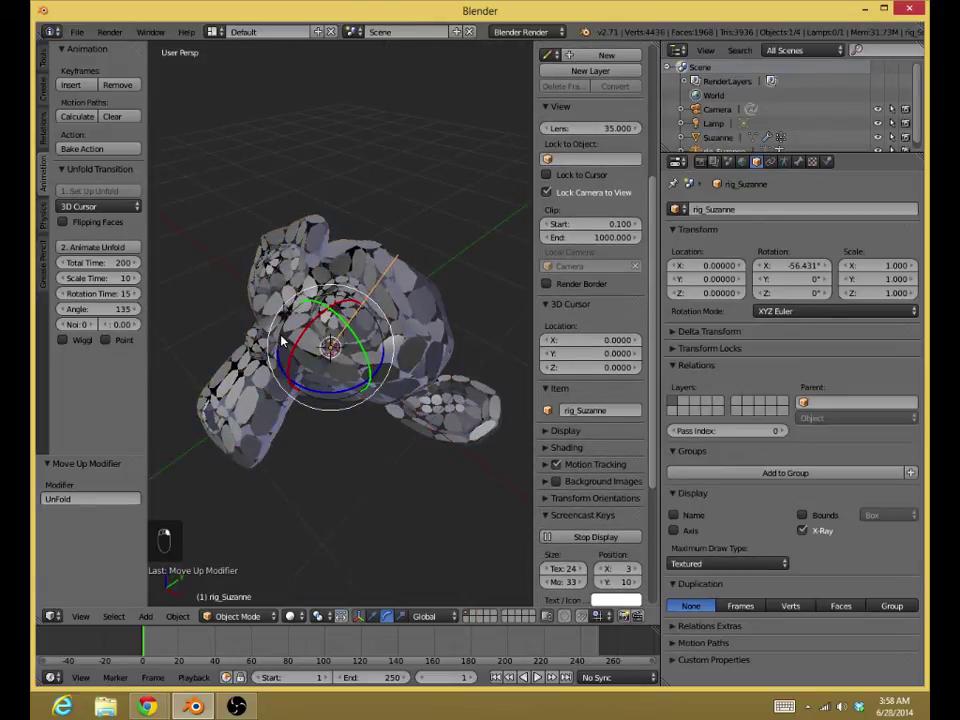
middle_click_drag(282, 340, 350, 370)
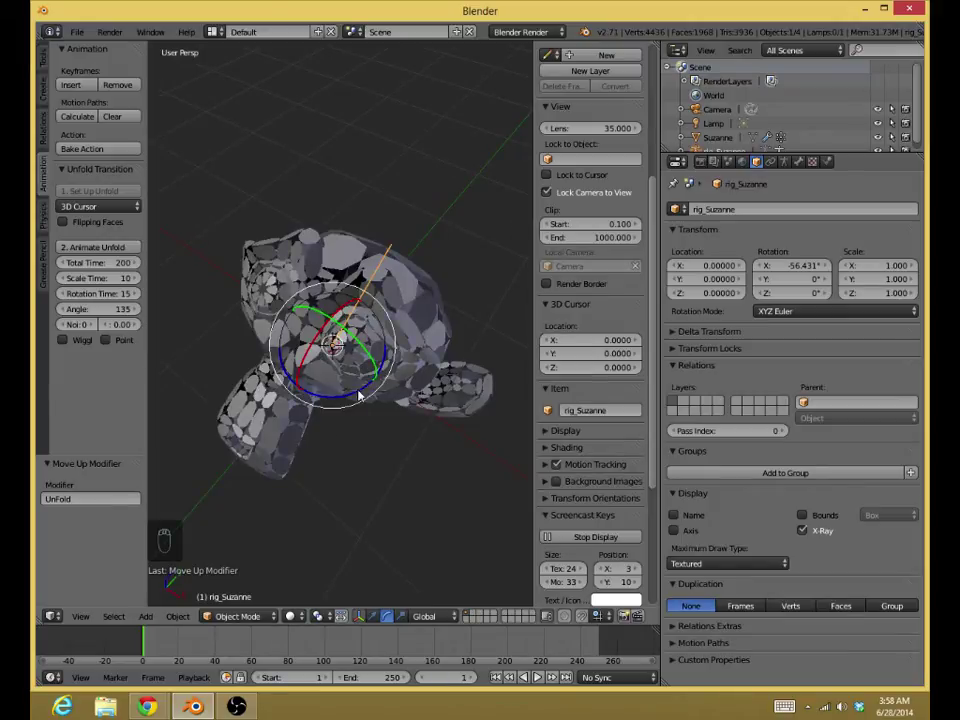
middle_click_drag(392, 374, 375, 362)
Stop playback and generate the animation with '2. Animate Unfold'
left_click(536, 678)
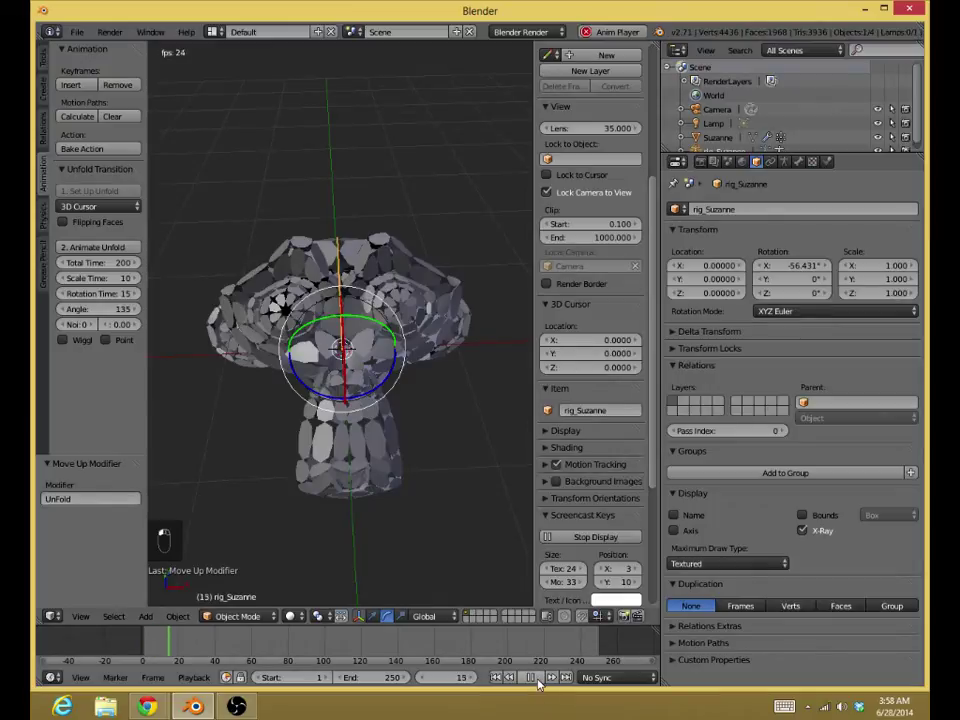
key("Escape")
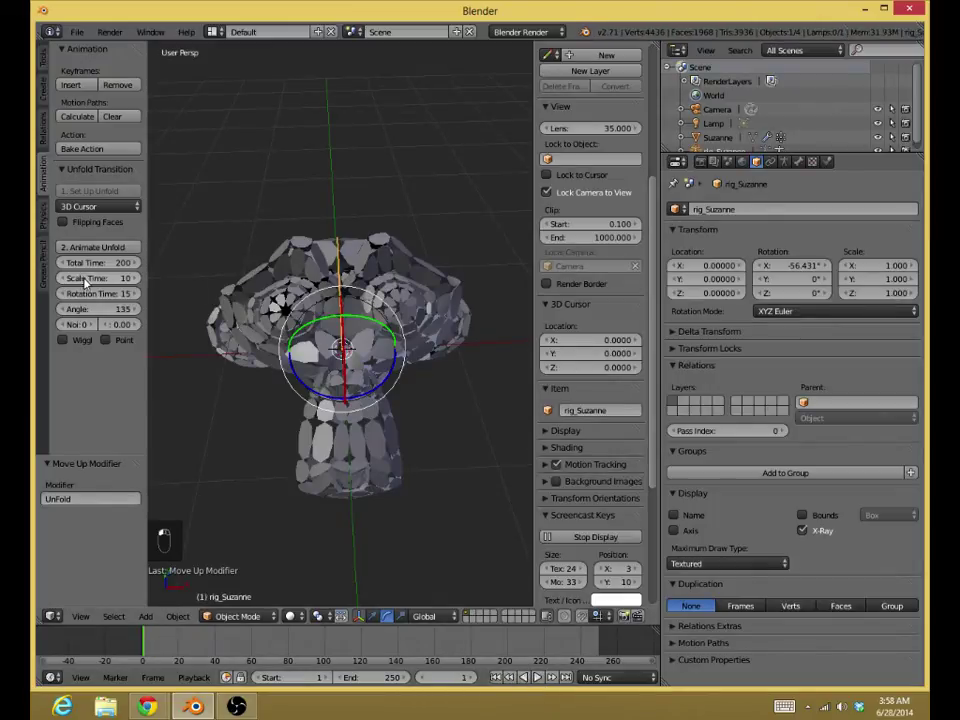
left_click(97, 247)
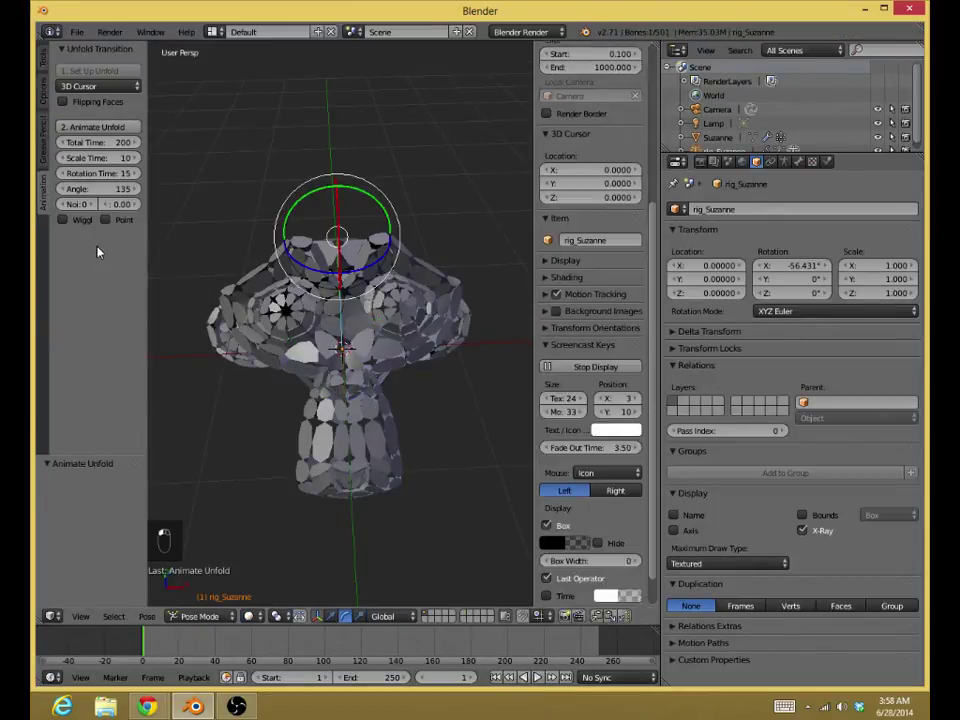
Play the unfold animation through, watching the petal pieces reassemble Suzanne, then stop it
left_click(537, 679)
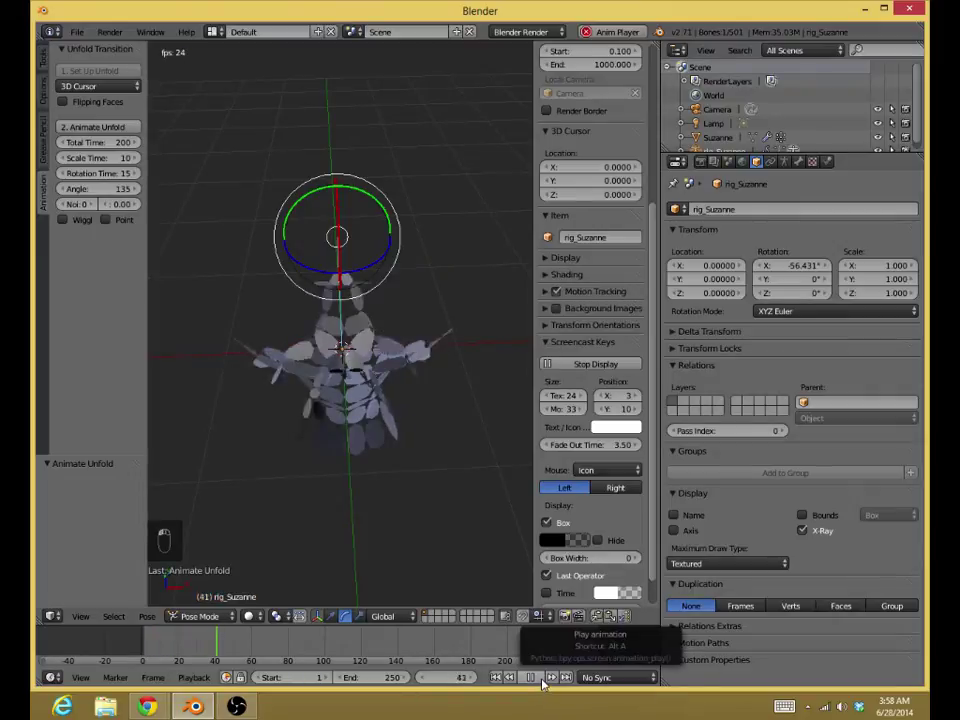
middle_click_drag(302, 439, 374, 426)
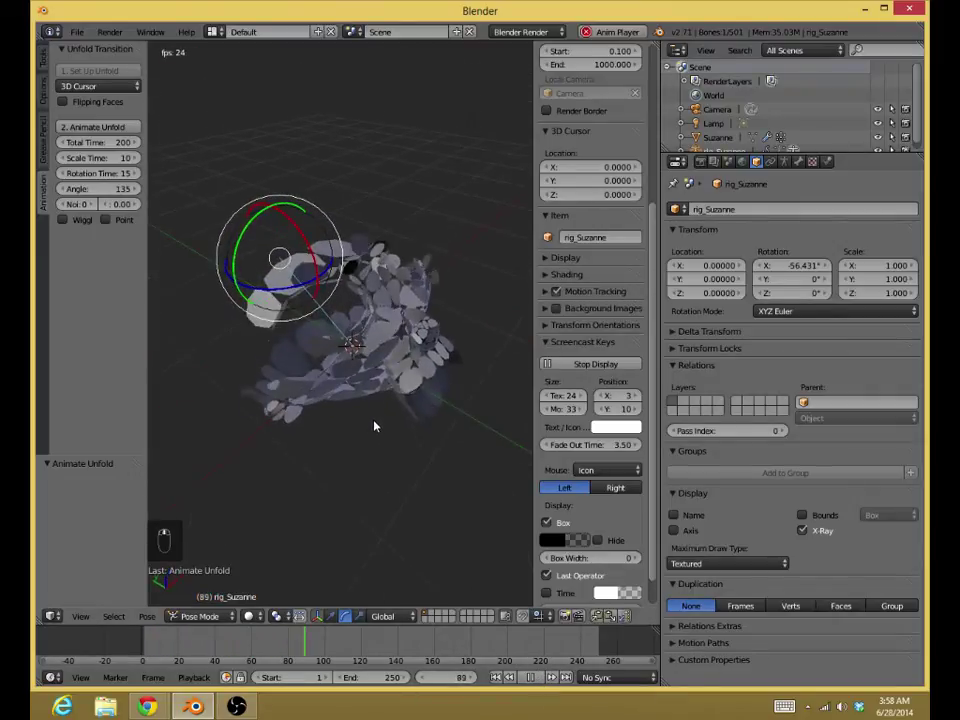
left_click(539, 679)
middle_click_drag(463, 536, 332, 507)
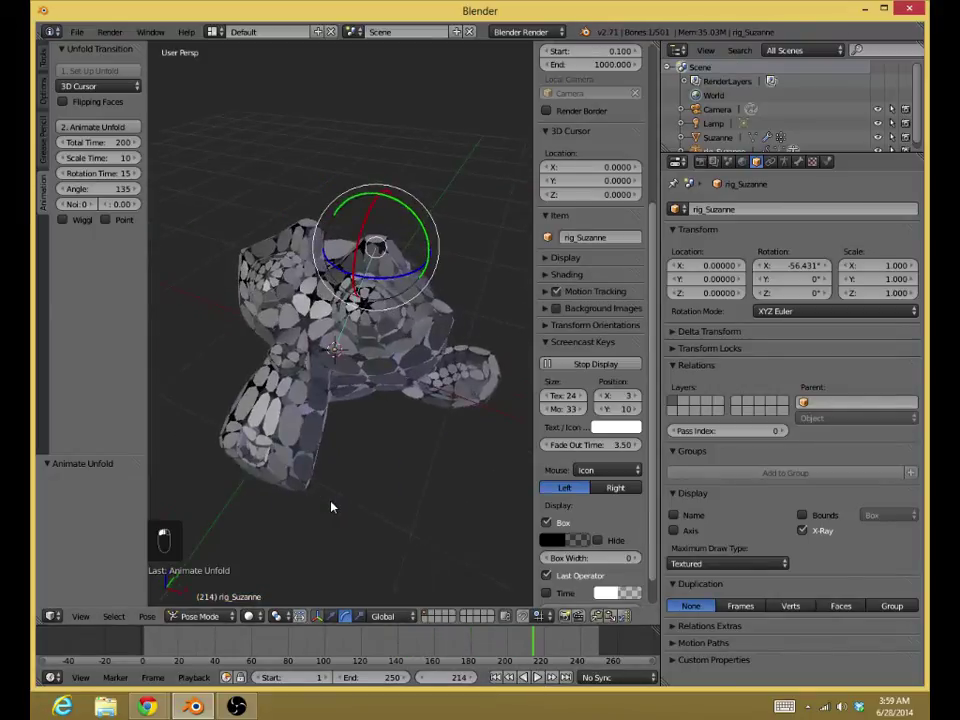
left_click(200, 616)
Switch rig_Suzanne to Object Mode and select Suzanne to inspect her smoothed pieces
left_click(214, 599)
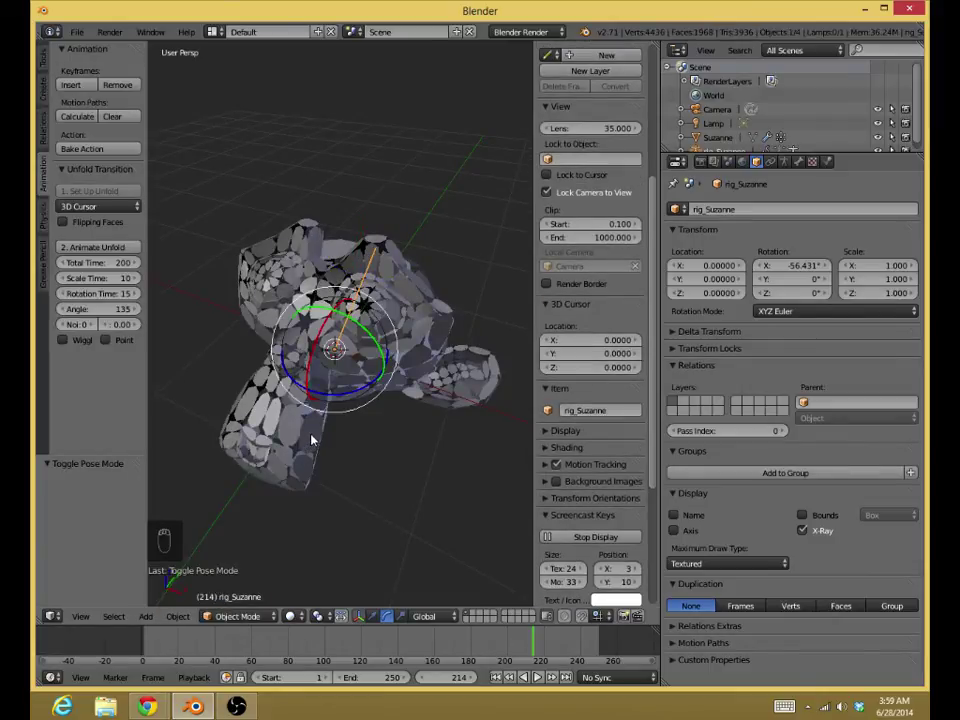
mouse_move(312, 440)
middle_mouse_down()
mouse_move(380, 430)
mouse_move(306, 443)
middle_mouse_up()
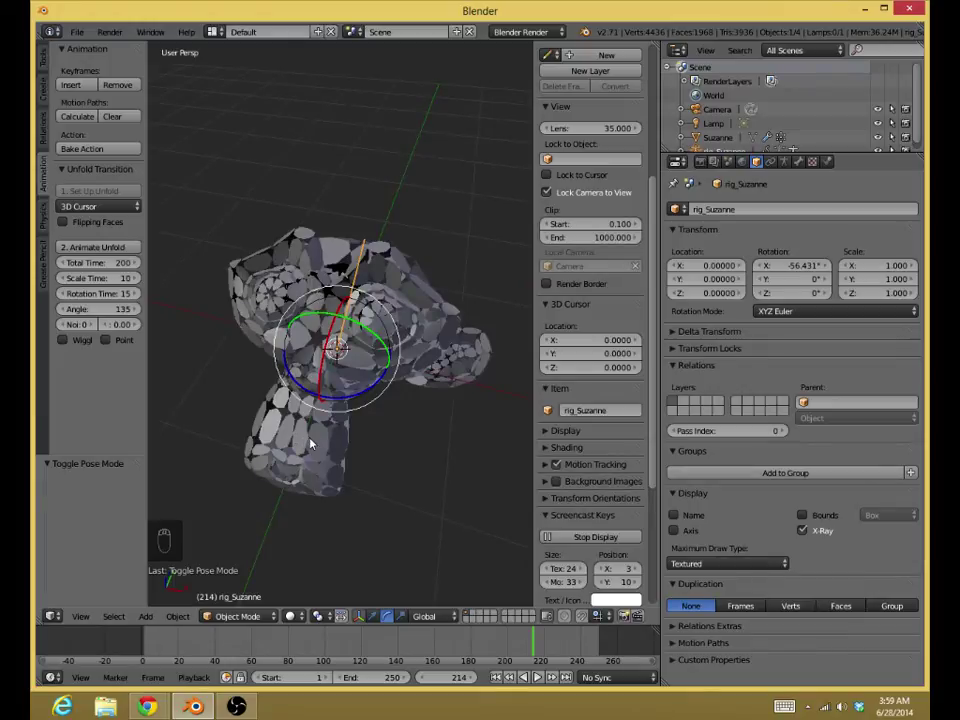
right_click(322, 447)
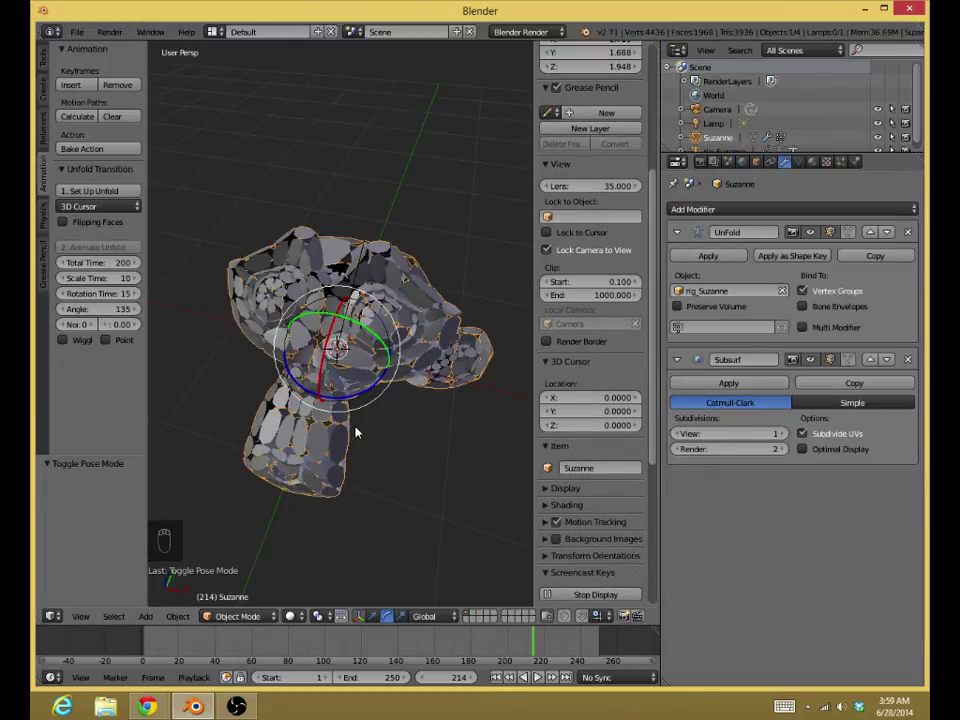
middle_click_drag(360, 434, 154, 401)
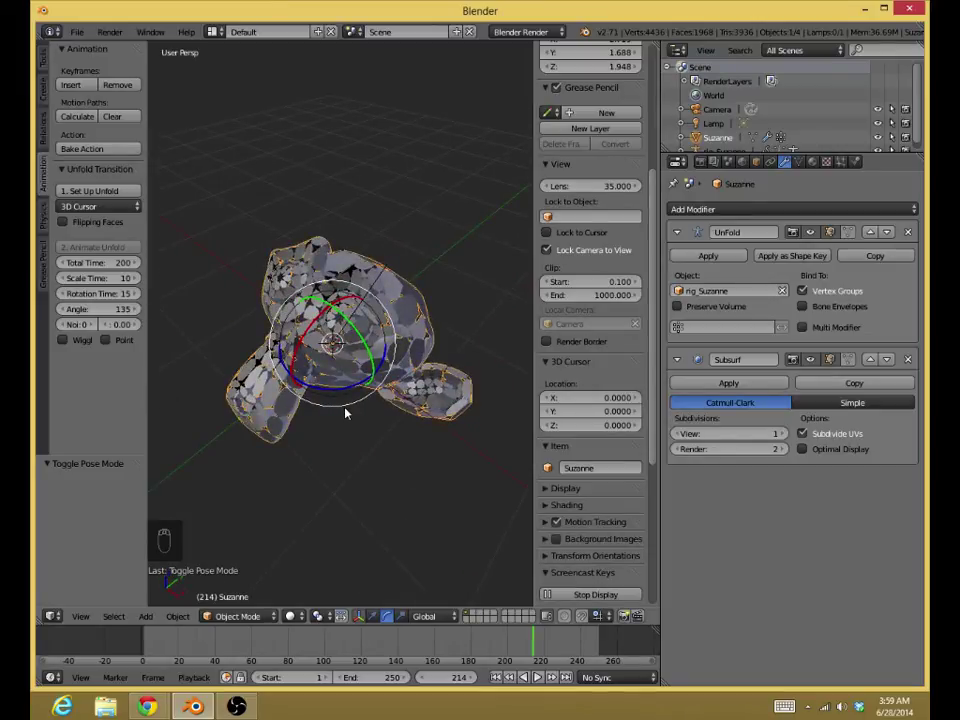
scroll(345, 413, "up", 3)
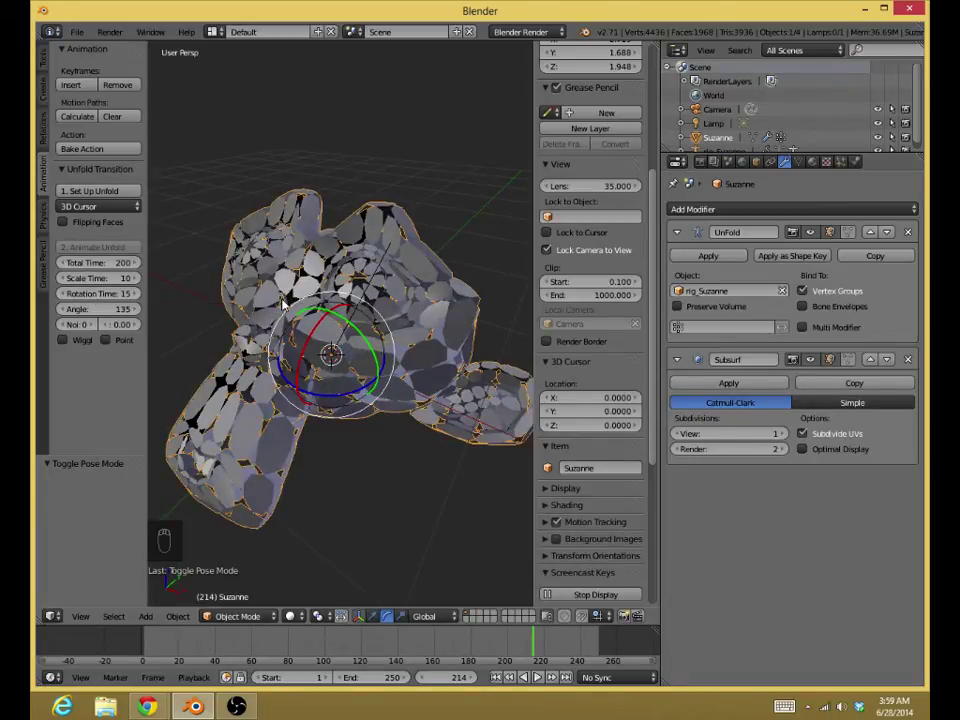
scroll(286, 303, "down", 2)
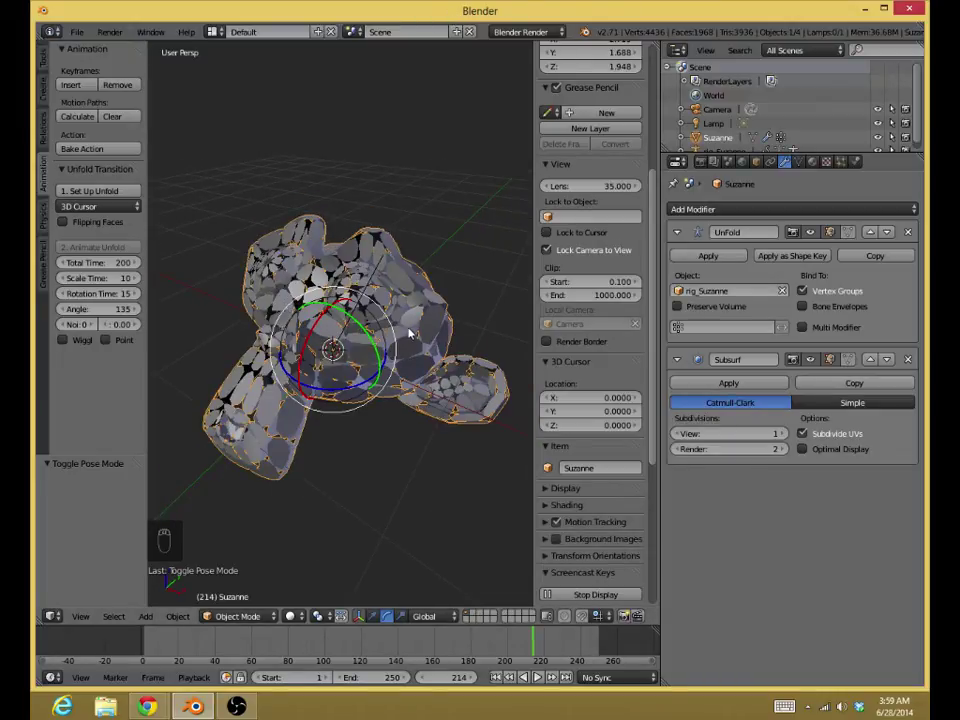
middle_click_drag(408, 337, 369, 352)
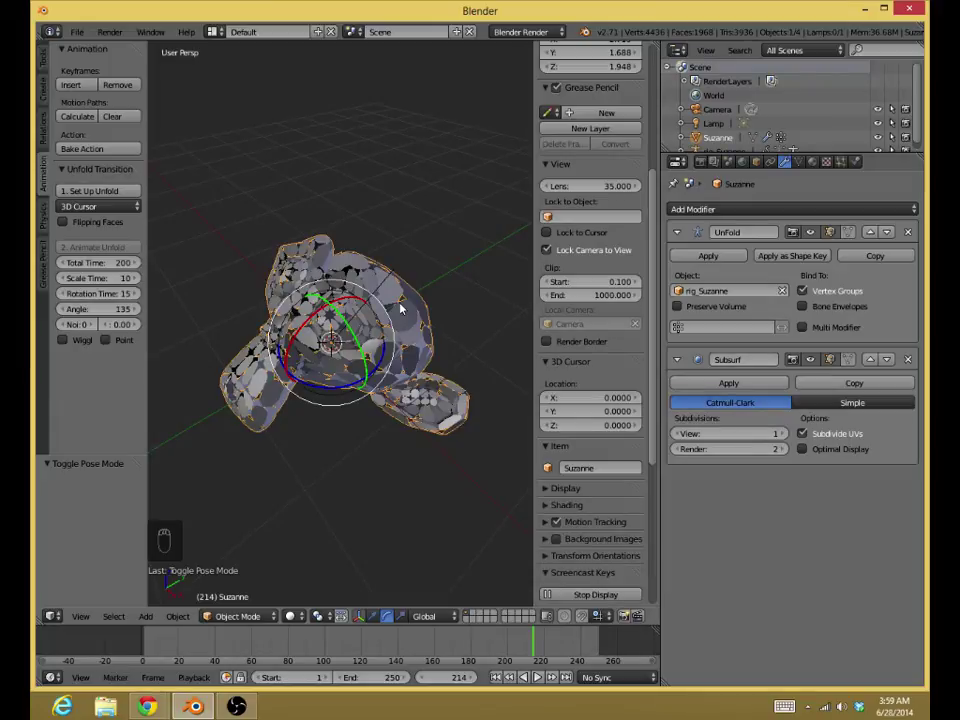
middle_click_drag(400, 308, 455, 391)
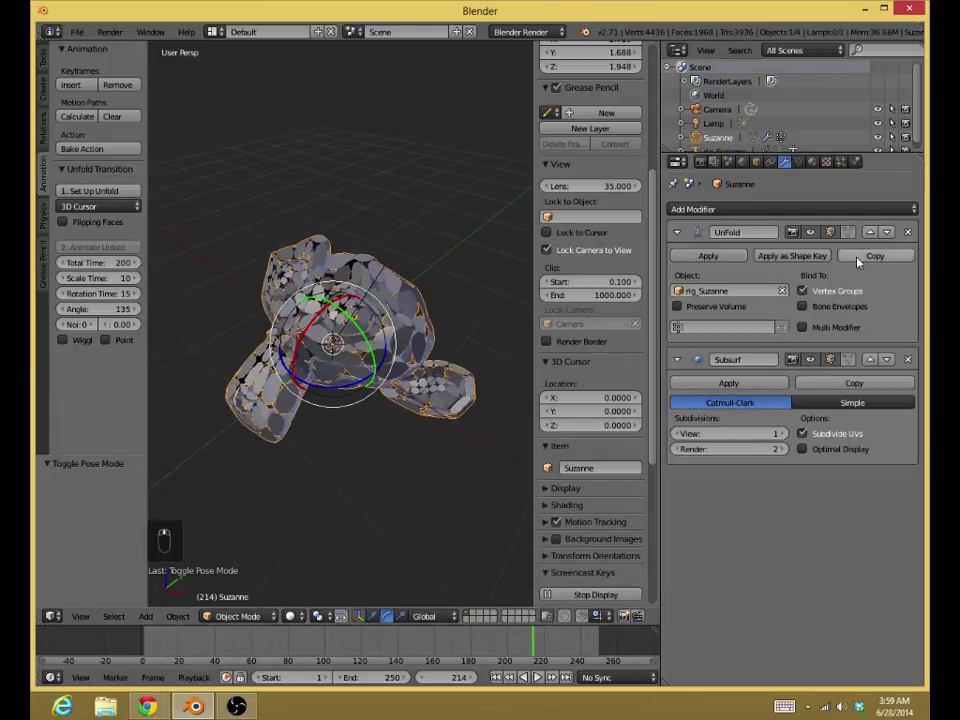
Delete Suzanne's Subsurf modifier, leaving only UnFold, and view the unsmoothed mesh
left_click(907, 359)
middle_click_drag(225, 150, 258, 243)
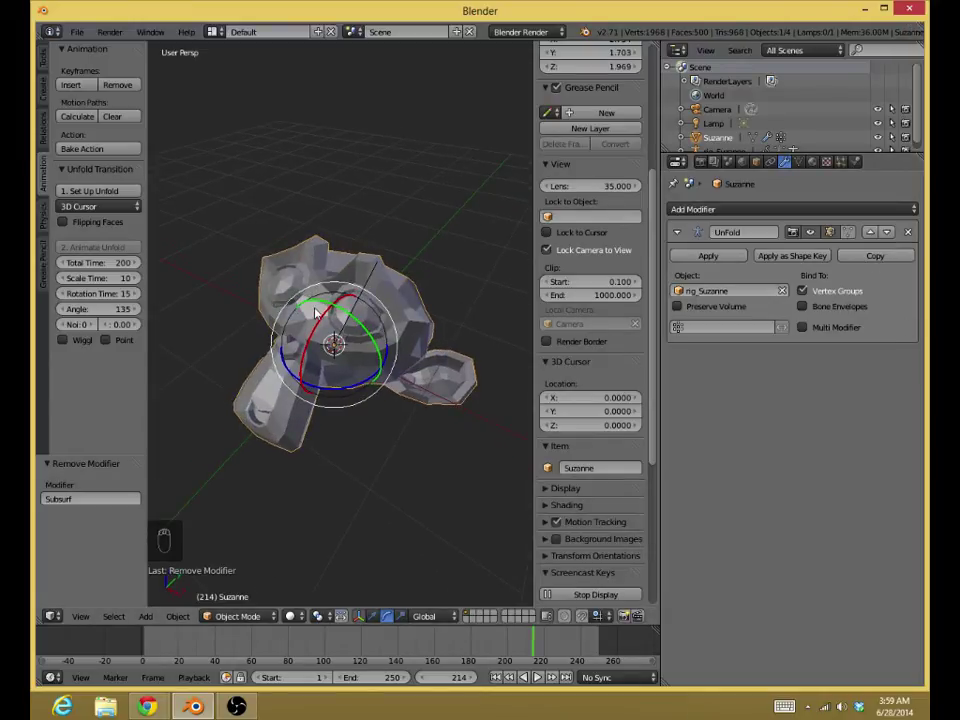
middle_click_drag(318, 316, 463, 332)
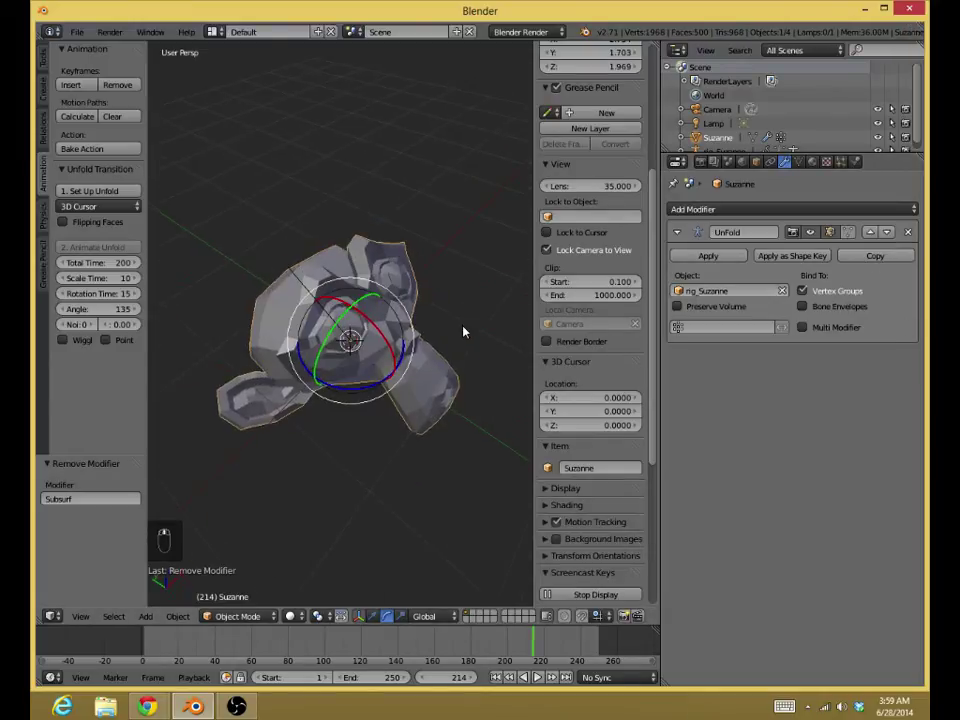
Play the unfold animation from the start with Alt+A, orbiting around the faceted mesh as it assembles
left_click(497, 678)
key("alt+a")
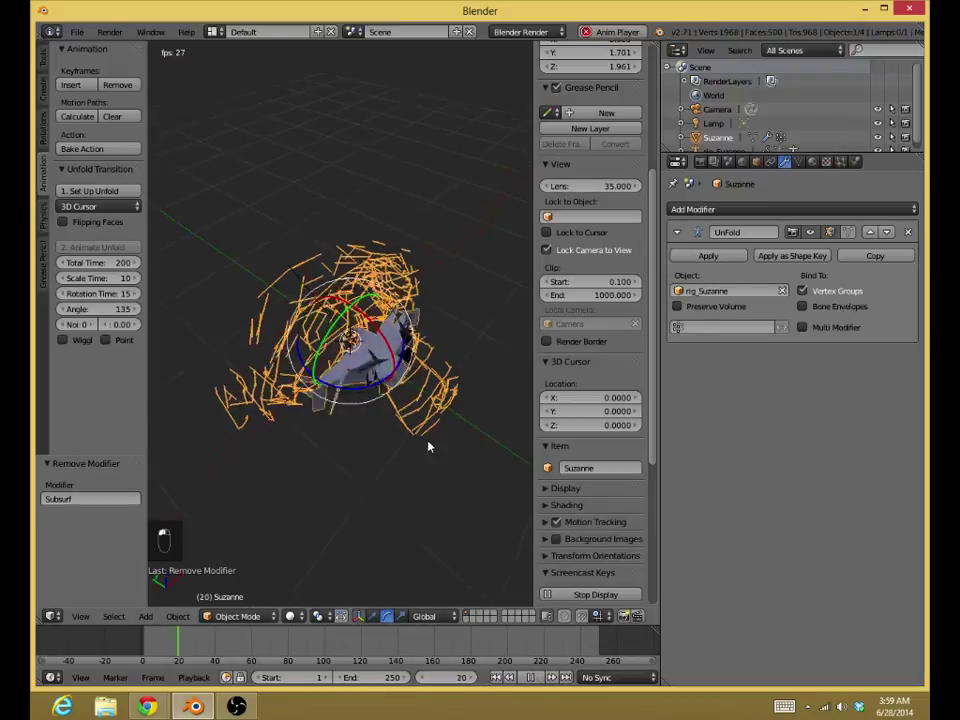
middle_click_drag(419, 441, 289, 428)
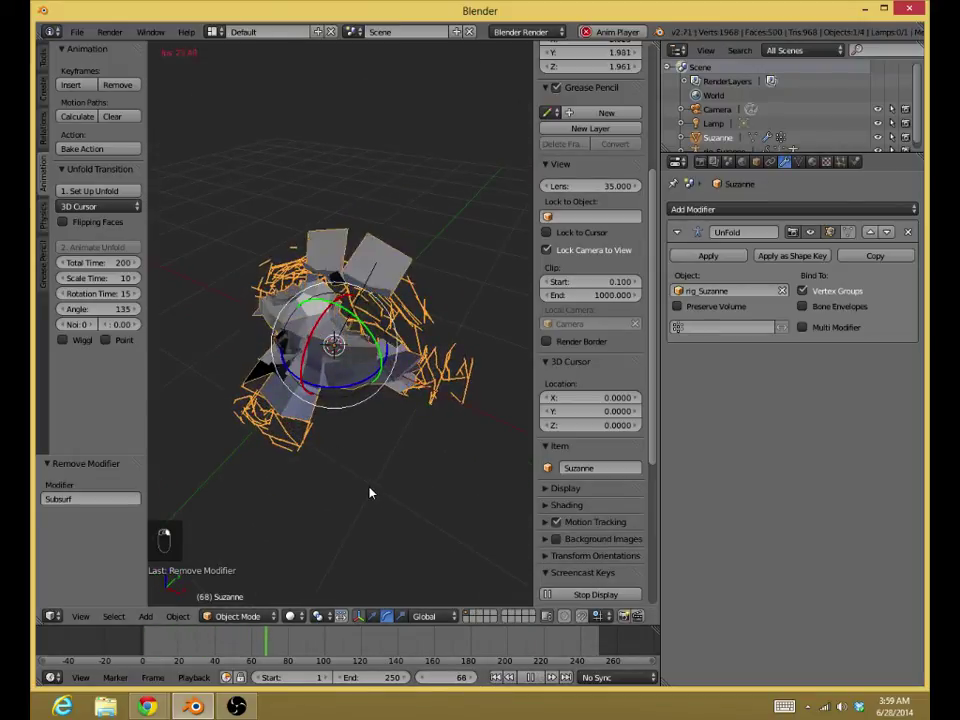
scroll(380, 480, "down", 3)
right_click(491, 525)
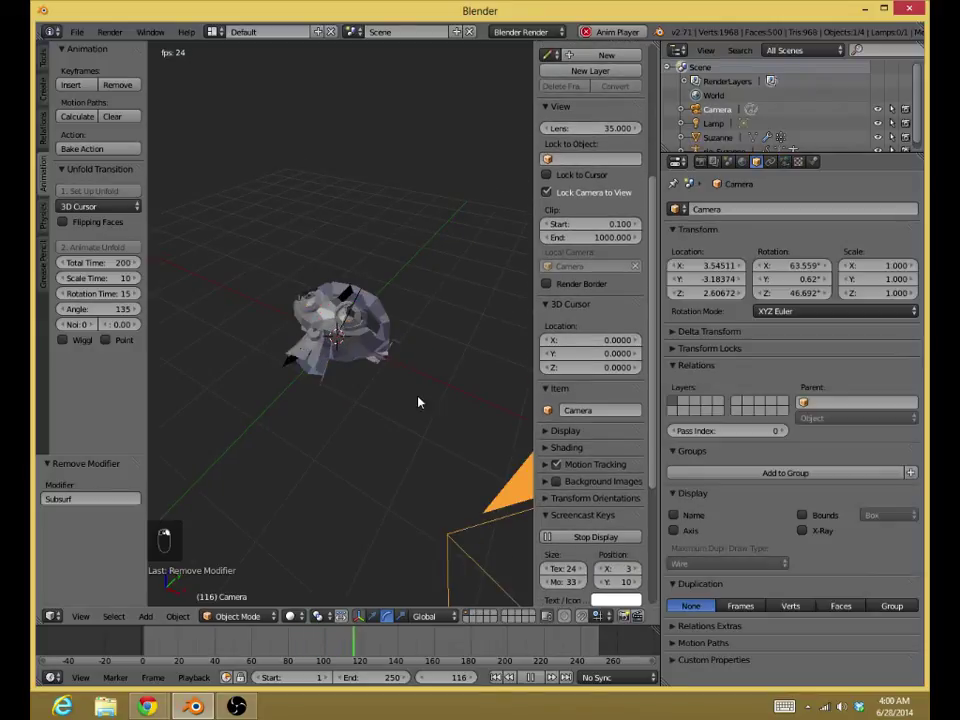
scroll(400, 401, "up", 4)
middle_click_drag(332, 407, 399, 362)
middle_click_drag(294, 261, 429, 312)
Restart the flat unfold animation from frame 1 and pause it at frame 51, half-assembled
left_click(530, 677)
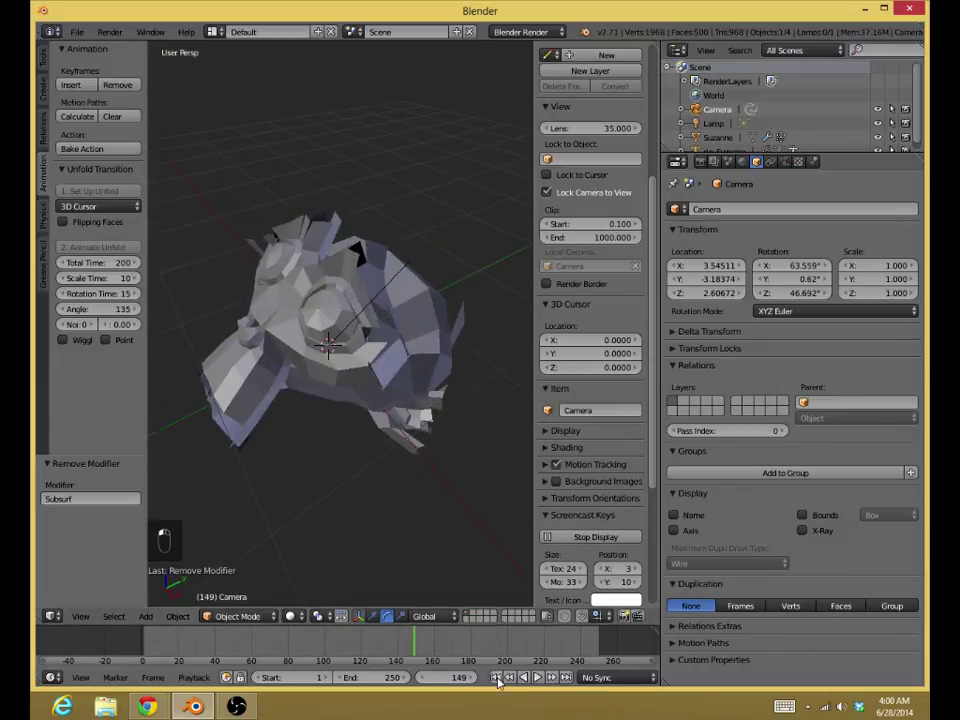
left_click(496, 678)
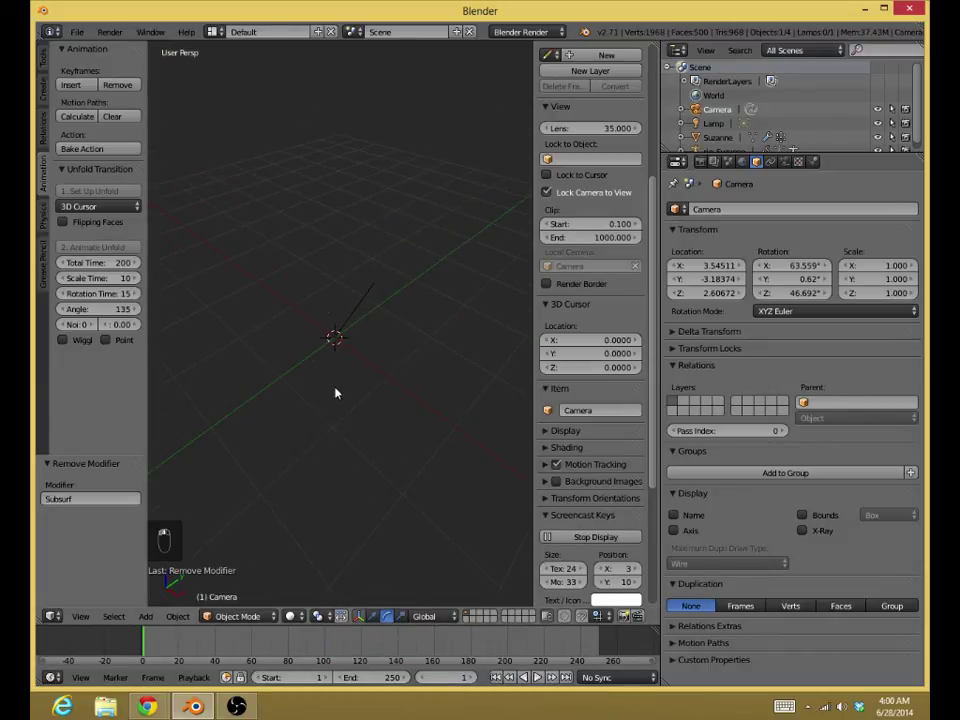
mouse_move(336, 393)
middle_mouse_down()
mouse_move(343, 399)
mouse_move(302, 379)
mouse_move(369, 388)
mouse_move(343, 370)
middle_mouse_up()
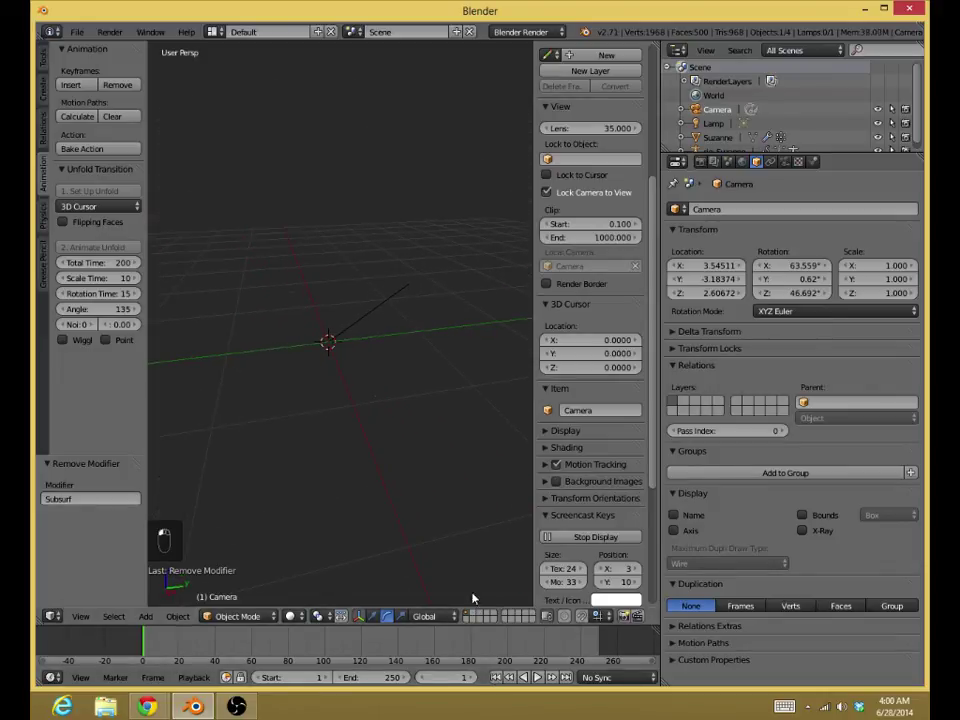
middle_click_drag(469, 589, 414, 516)
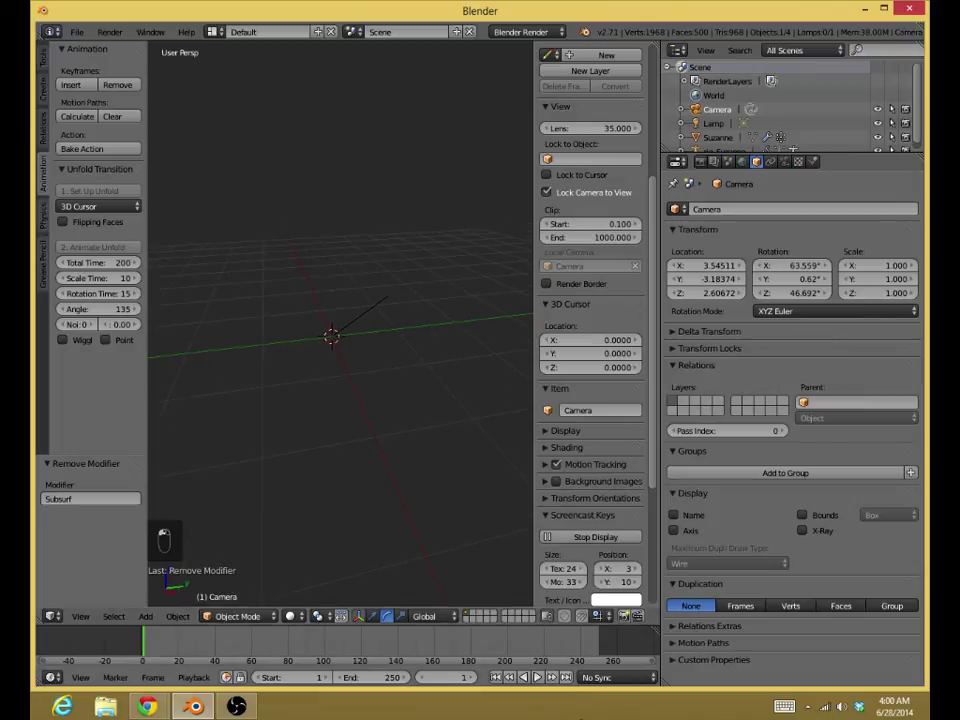
left_click(538, 678)
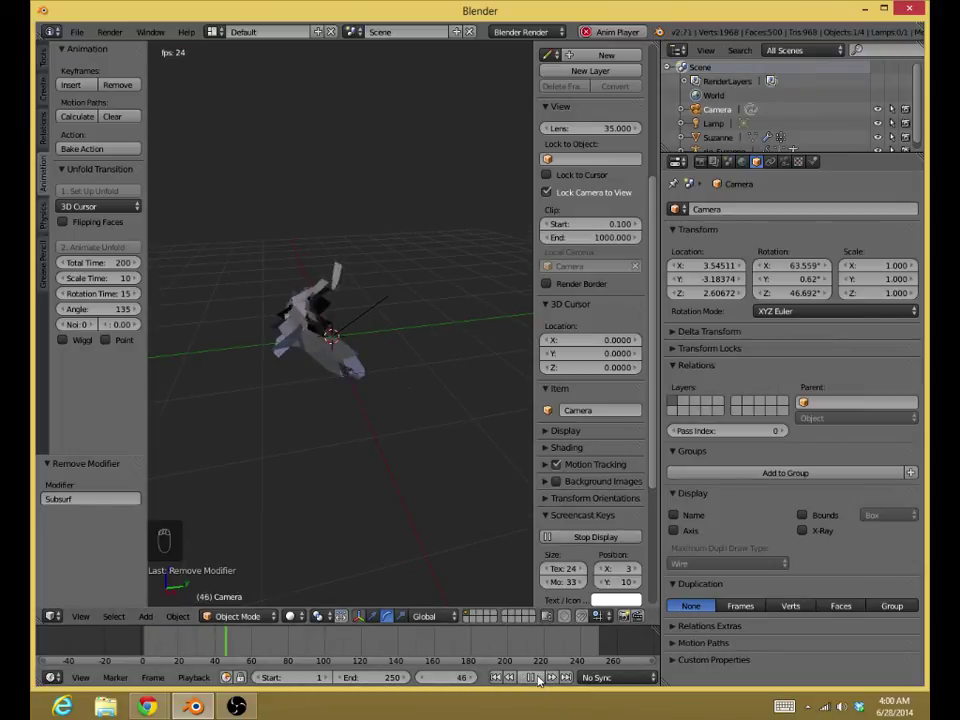
left_click(538, 678)
middle_click_drag(363, 475, 425, 504)
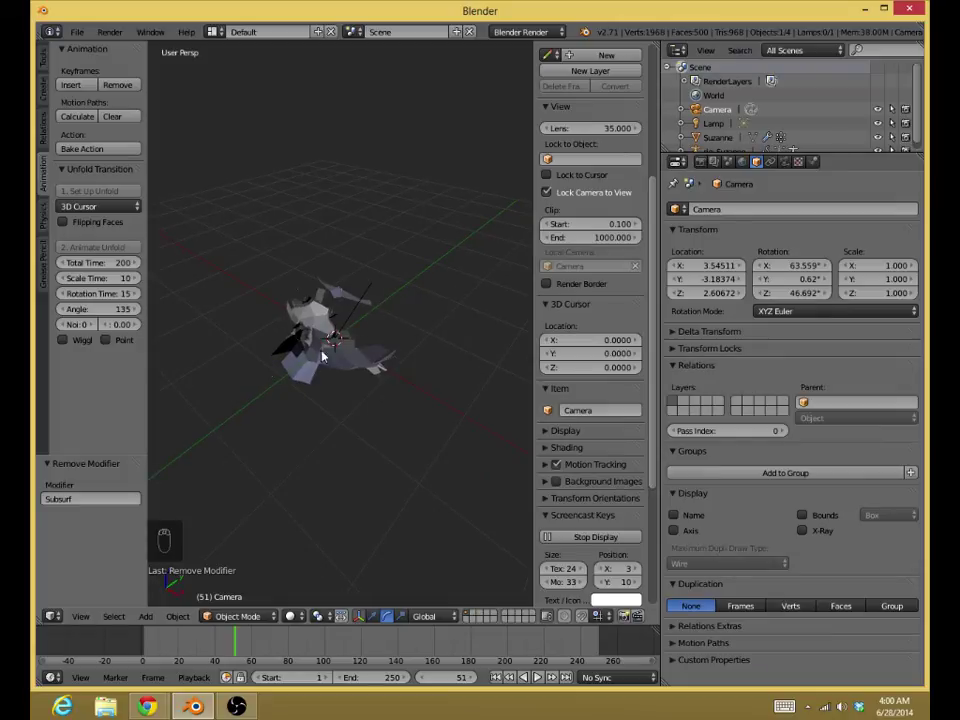
middle_click_drag(340, 353, 314, 357)
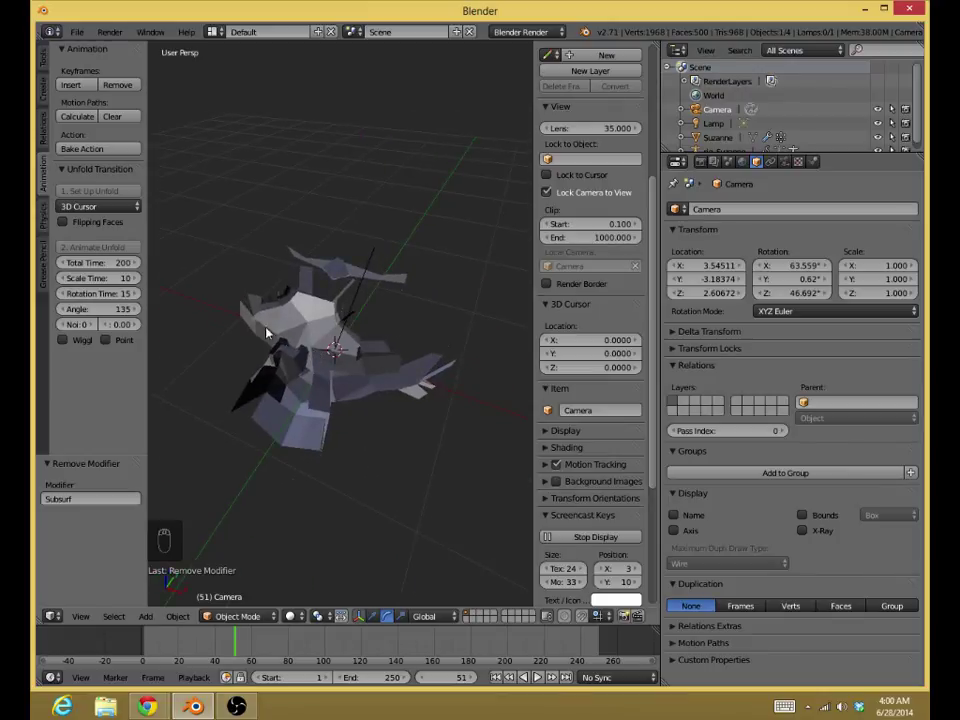